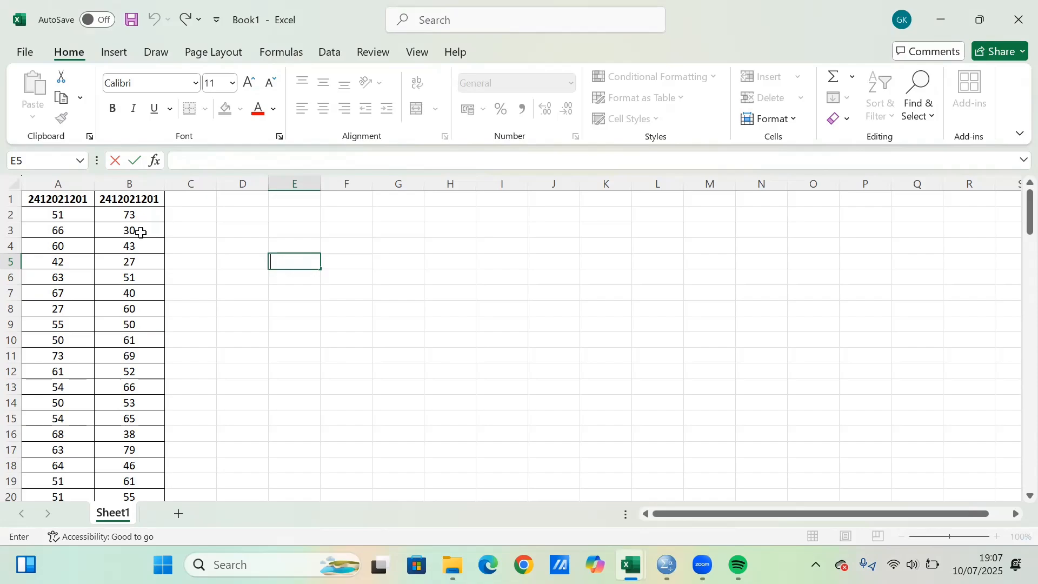
- Copy the two columns of scores in A2:B125, leaving out the header row
{"action": "left_click", "coordinate": [228, 280]}
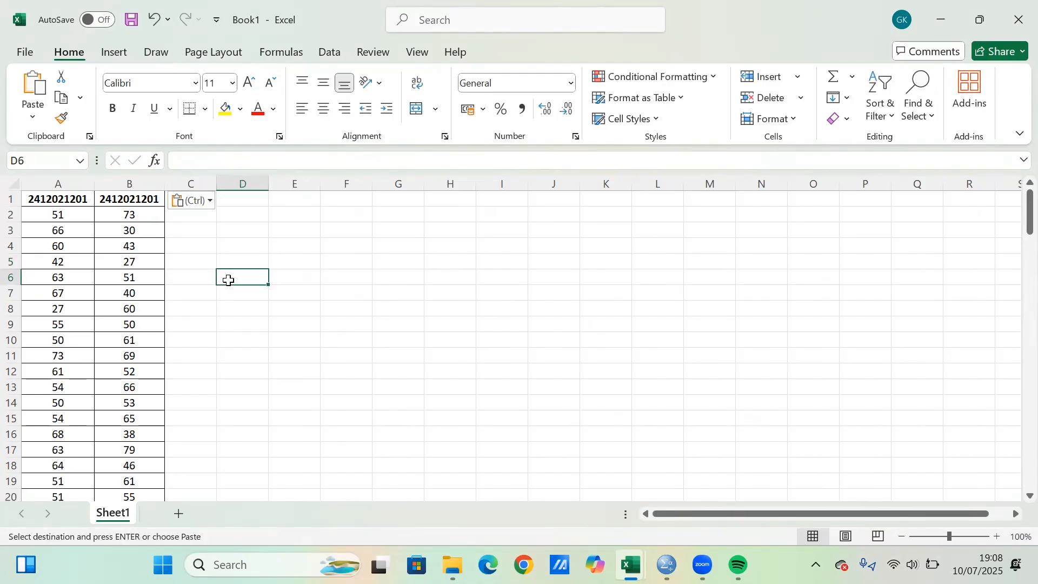
{"action": "left_click_drag", "start_coordinate": [43, 214], "coordinate": [84, 234]}
{"action": "left_click_drag", "start_coordinate": [120, 264], "coordinate": [106, 465]}
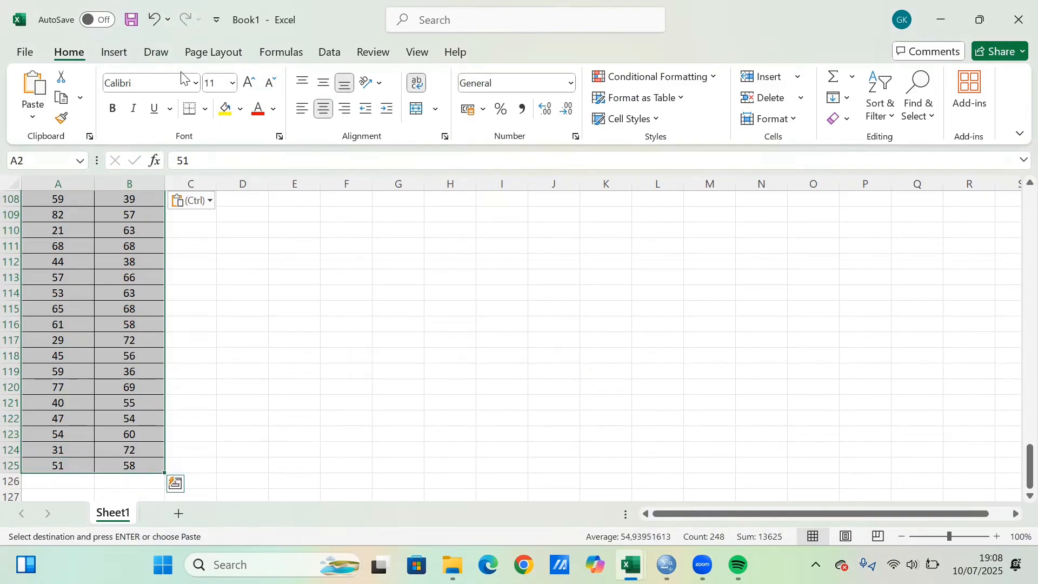
{"action": "right_click", "coordinate": [111, 465]}
{"action": "left_click", "coordinate": [176, 64]}
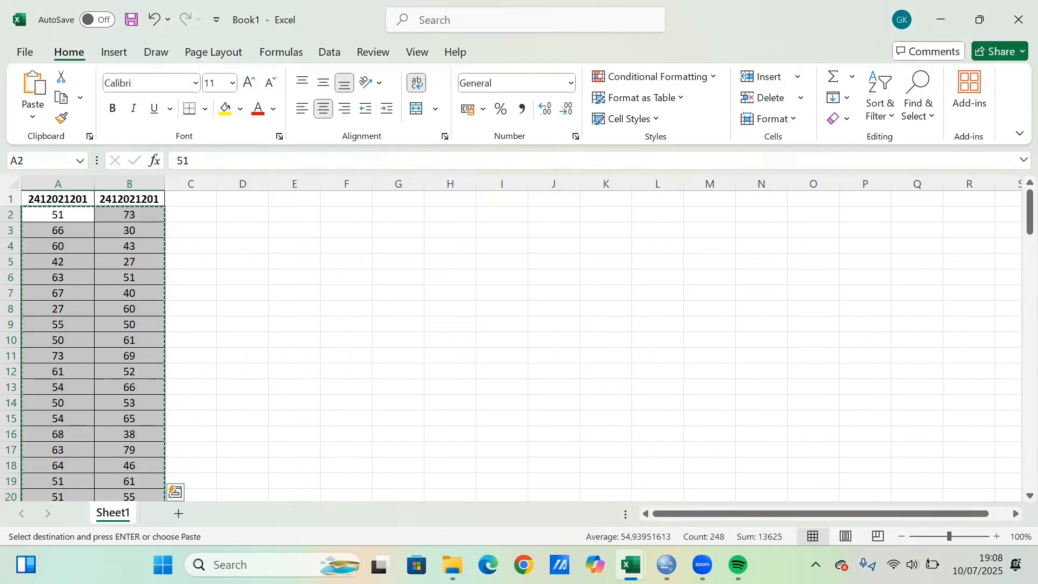
- Switch to the SPSS Statistics Data Editor and paste the copied scores starting at the first case of the first variable
{"action": "left_click", "coordinate": [663, 493]}
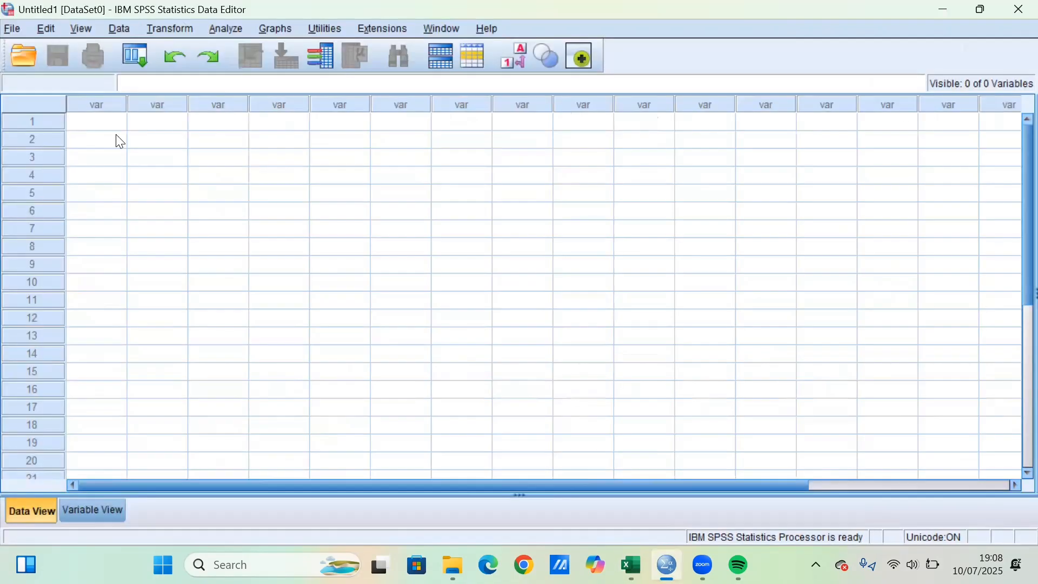
{"action": "right_click", "coordinate": [110, 122]}
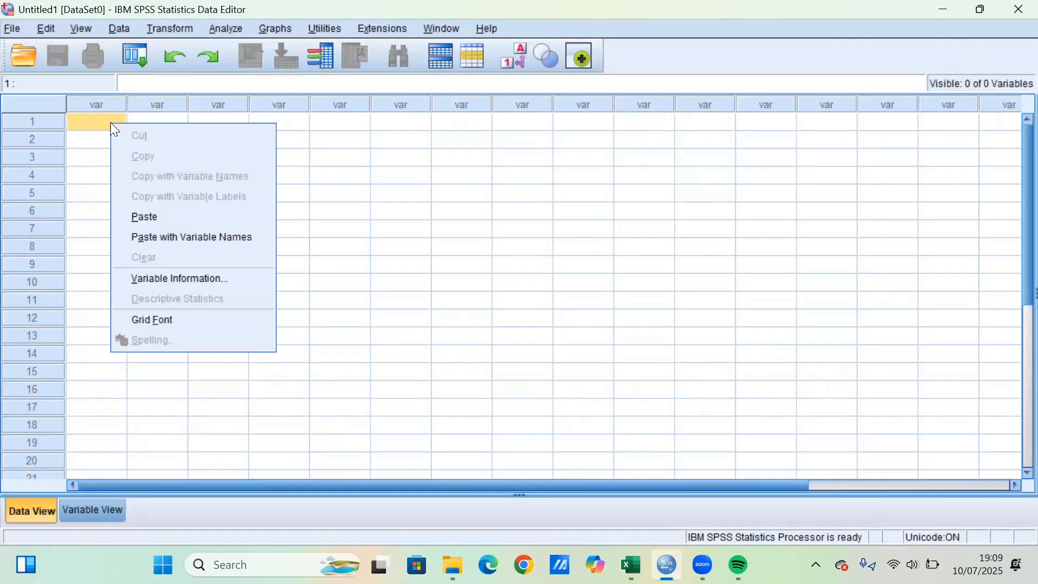
{"action": "left_click", "coordinate": [163, 218]}
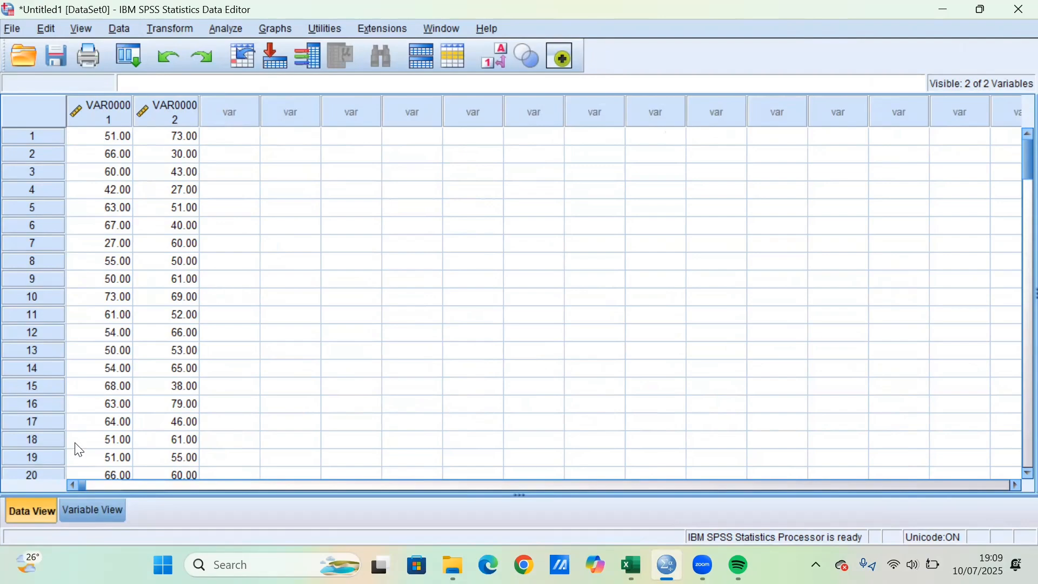
- Show the variable definitions and rename the first variable GM
{"action": "left_click", "coordinate": [111, 505]}
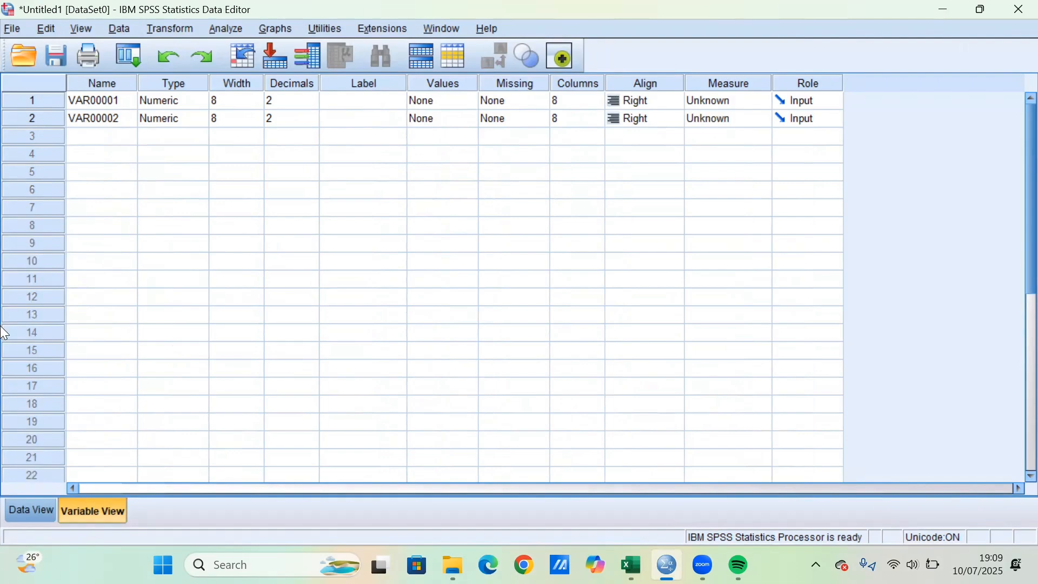
{"action": "left_click", "coordinate": [104, 100]}
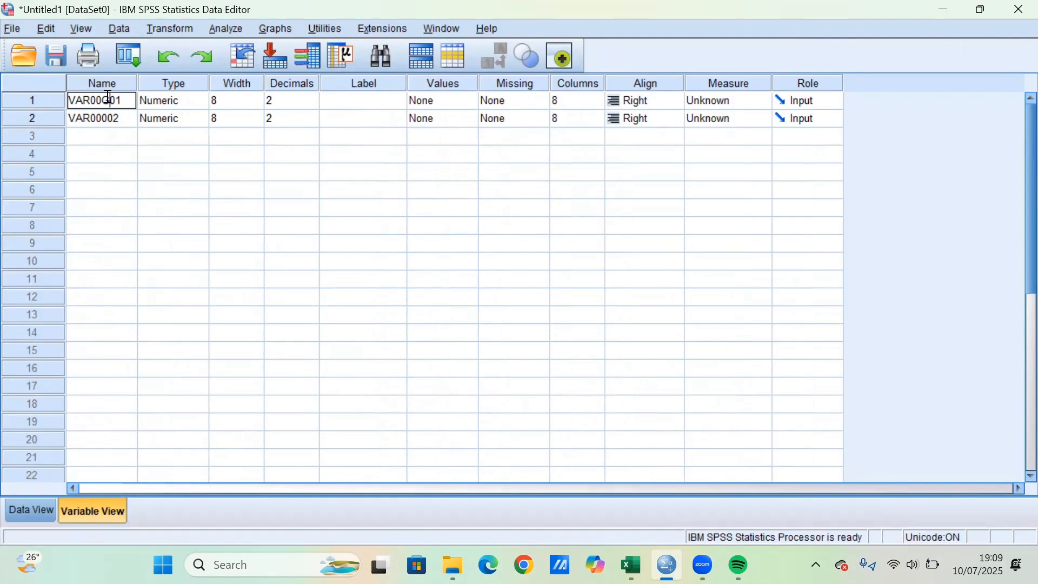
{"action": "key", "text": "BackSpace"}
{"action": "key", "text": "BackSpace"}
{"action": "key", "text": "BackSpace"}
{"action": "key", "text": "BackSpace"}
{"action": "key", "text": "BackSpace"}
{"action": "key", "text": "BackSpace"}
{"action": "key", "text": "BackSpace"}
{"action": "key", "text": "BackSpace"}
{"action": "type", "text": "GM"}
- Rename the second variable WA
{"action": "double_click", "coordinate": [108, 122]}
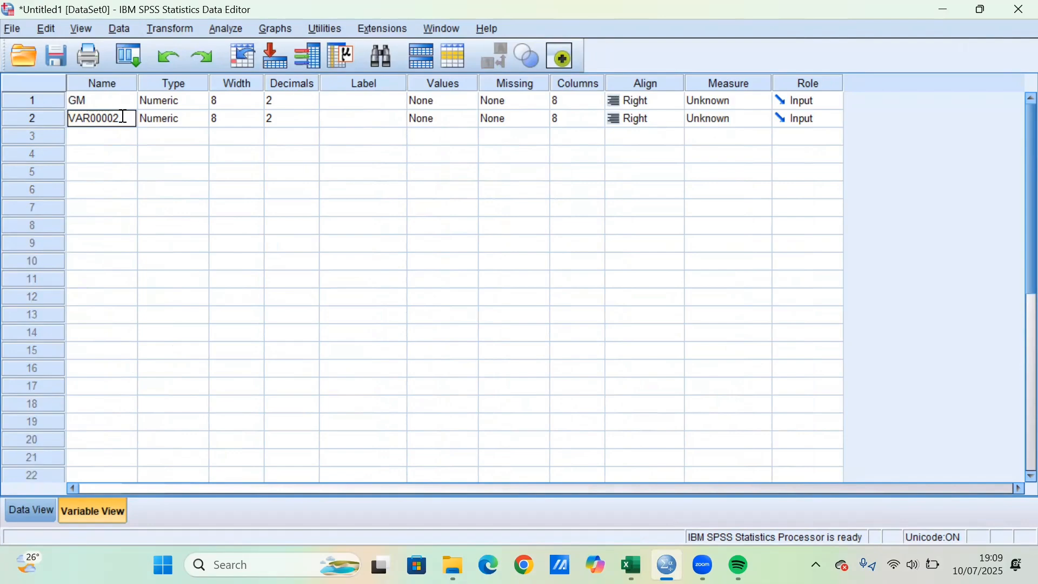
{"action": "key", "text": "BackSpace"}
{"action": "key", "text": "BackSpace"}
{"action": "key", "text": "BackSpace"}
{"action": "key", "text": "BackSpace"}
{"action": "key", "text": "BackSpace"}
{"action": "key", "text": "BackSpace"}
{"action": "key", "text": "BackSpace"}
{"action": "key", "text": "BackSpace"}
{"action": "type", "text": "WA"}
- Set the decimals of both GM and WA to 0
{"action": "left_click", "coordinate": [298, 100]}
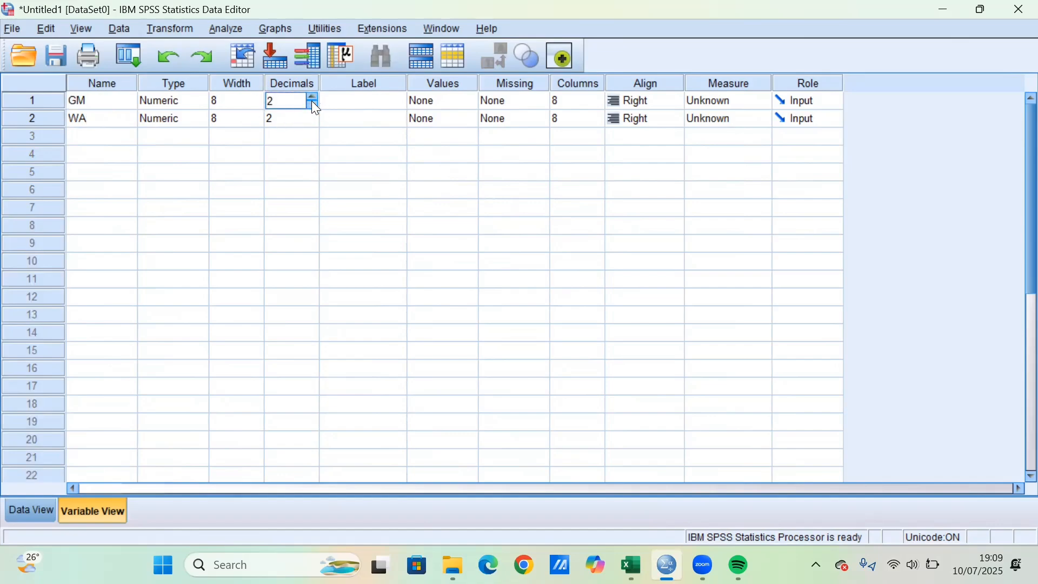
{"action": "left_click", "coordinate": [313, 104]}
{"action": "left_click", "coordinate": [312, 105]}
{"action": "left_click", "coordinate": [309, 116]}
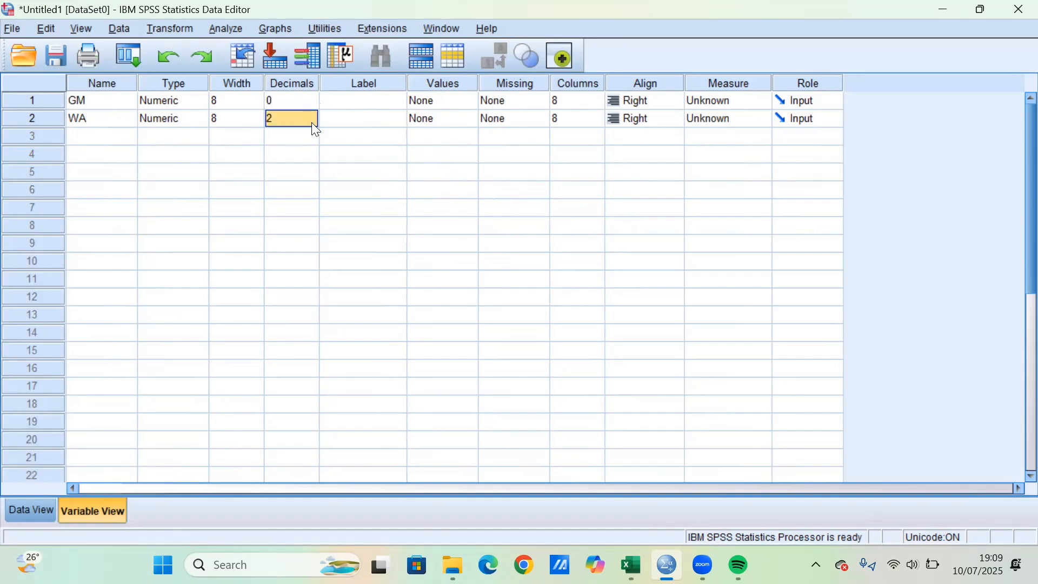
{"action": "left_click", "coordinate": [312, 123]}
{"action": "left_click", "coordinate": [312, 122]}
{"action": "left_click", "coordinate": [312, 122]}
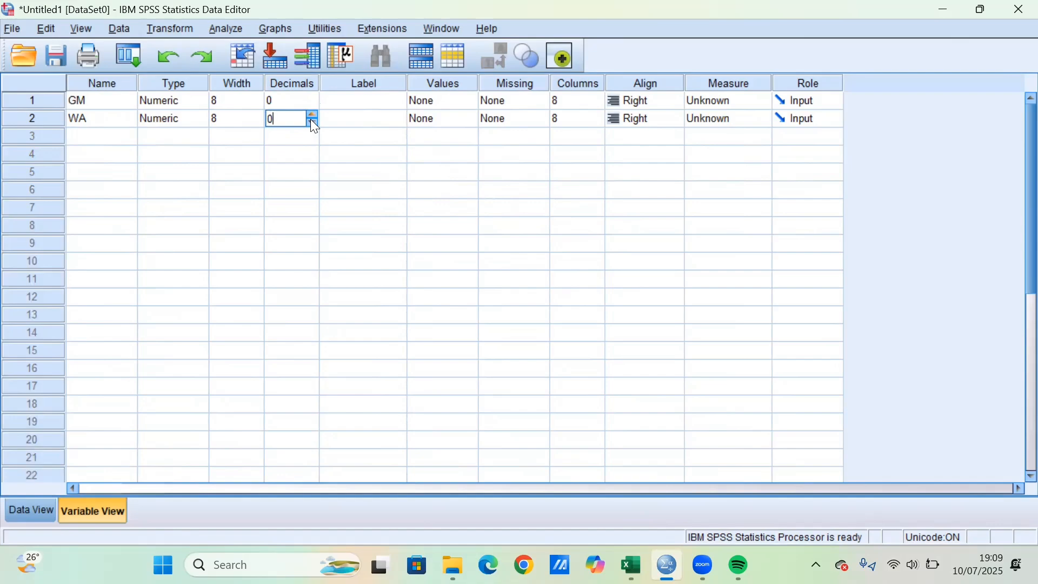
- Label the GM variable "Growth Mindset" and the WA variable "writing Achievement"
{"action": "left_click", "coordinate": [367, 100]}
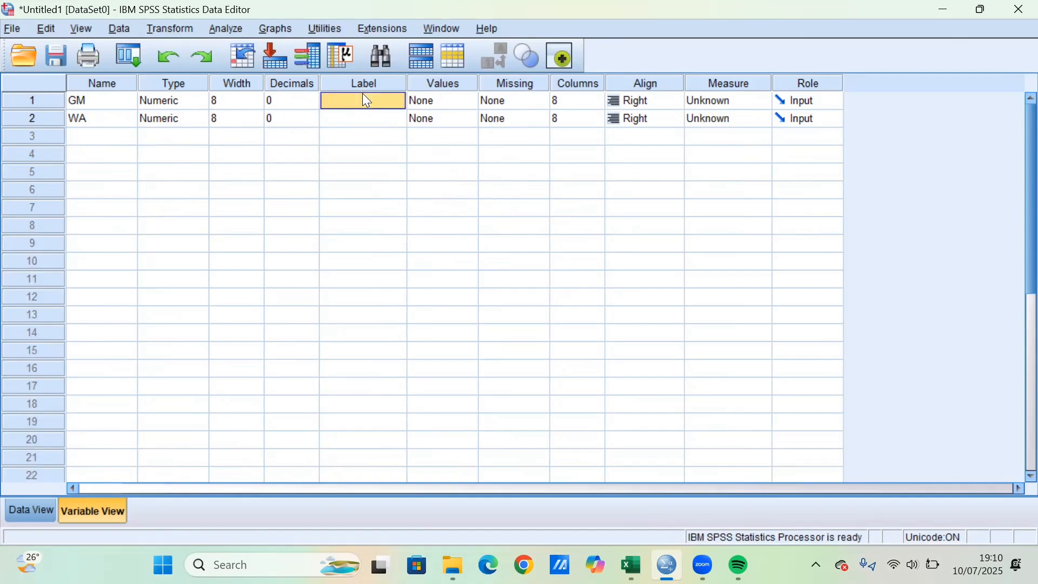
{"action": "left_click", "coordinate": [365, 95]}
{"action": "type", "text": "Gro"}
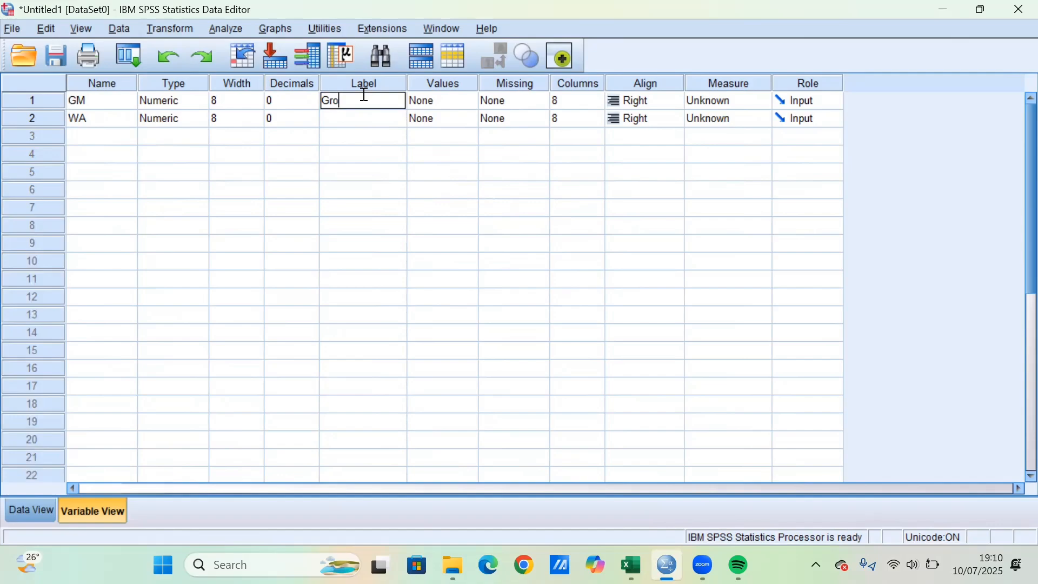
{"action": "type", "text": "wth Mindset"}
{"action": "left_click", "coordinate": [367, 120]}
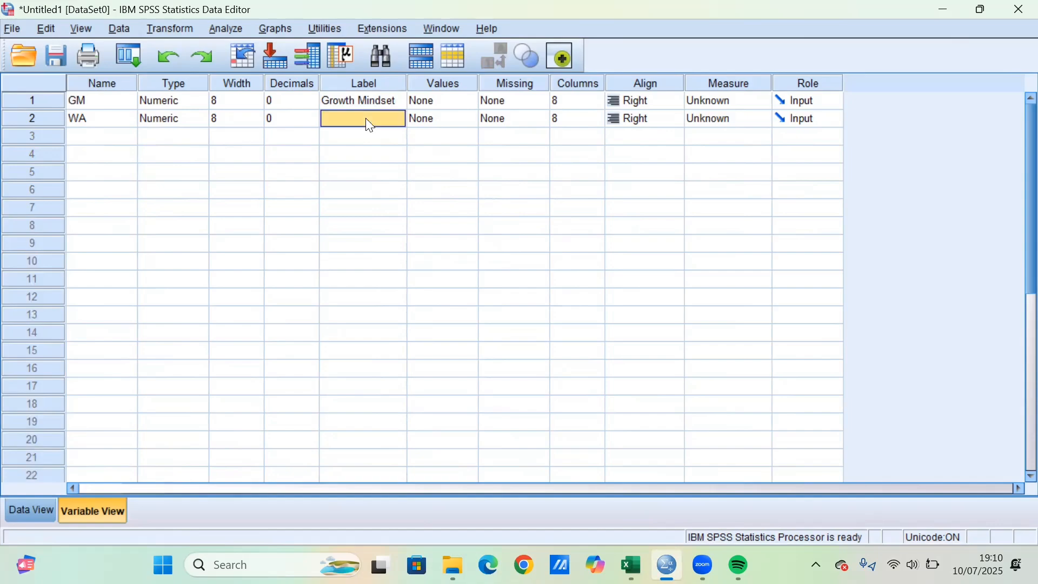
{"action": "left_click", "coordinate": [368, 119]}
{"action": "type", "text": "w"}
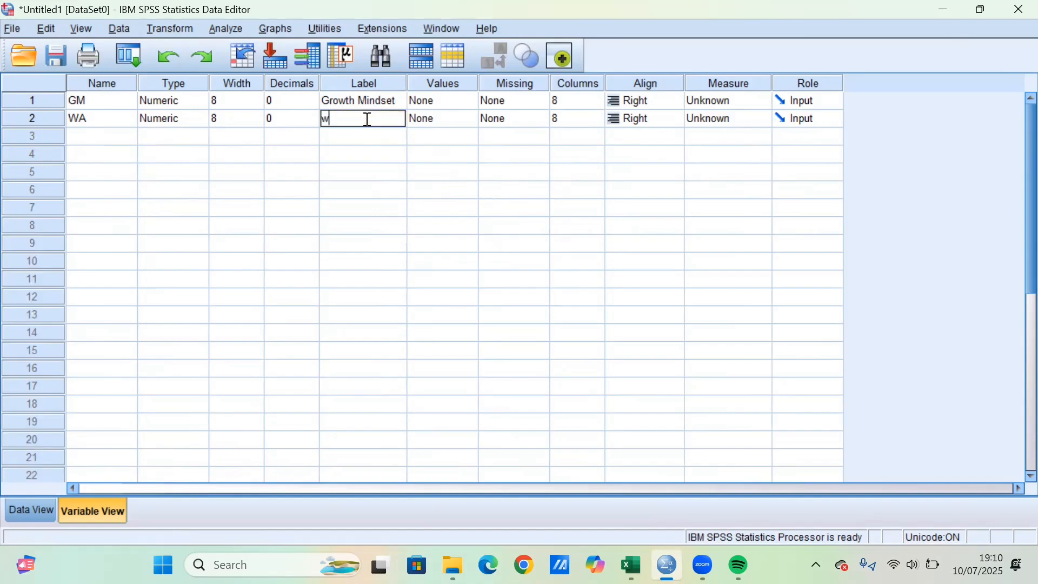
{"action": "type", "text": "riting Achievement"}
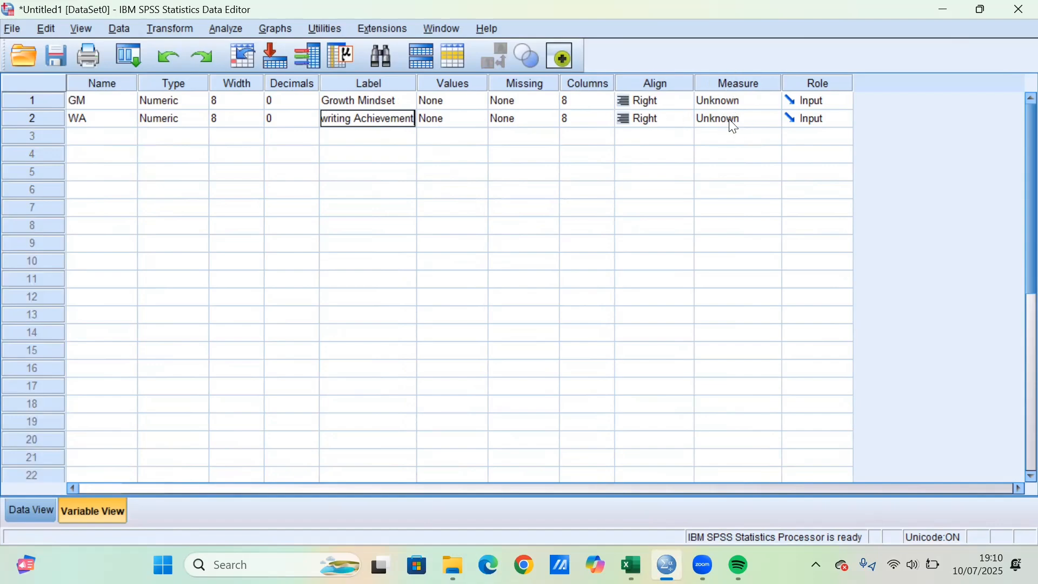
- Set the measurement level of both GM and WA to Scale
{"action": "left_click", "coordinate": [724, 101]}
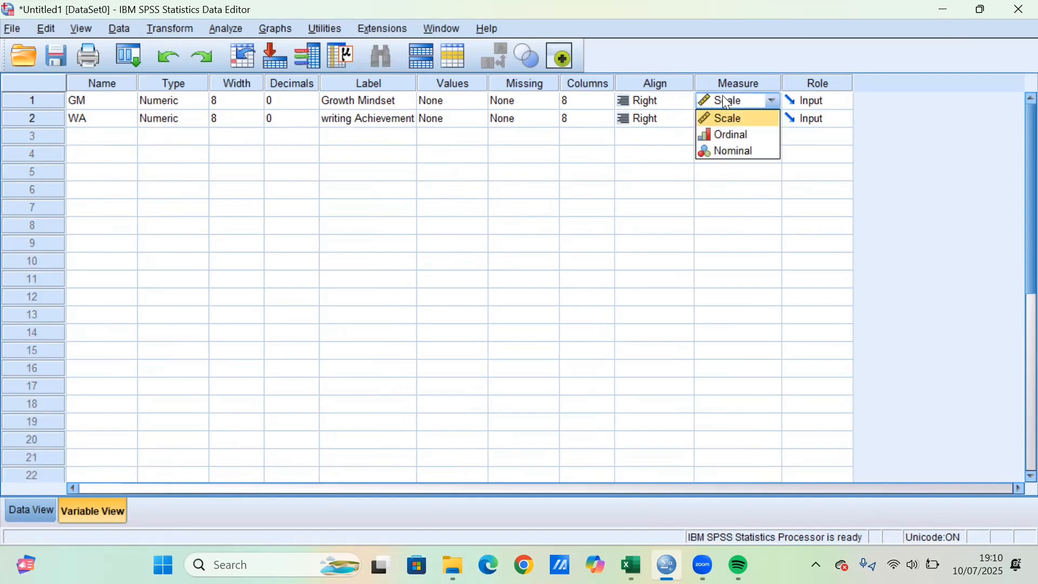
{"action": "left_click", "coordinate": [726, 118]}
{"action": "left_click", "coordinate": [725, 117]}
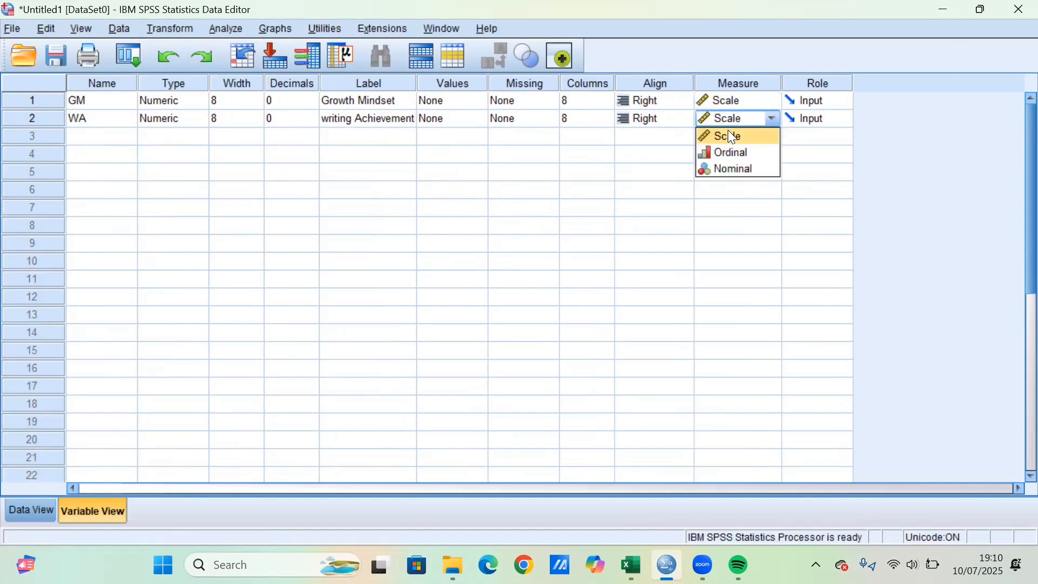
{"action": "left_click", "coordinate": [728, 131]}
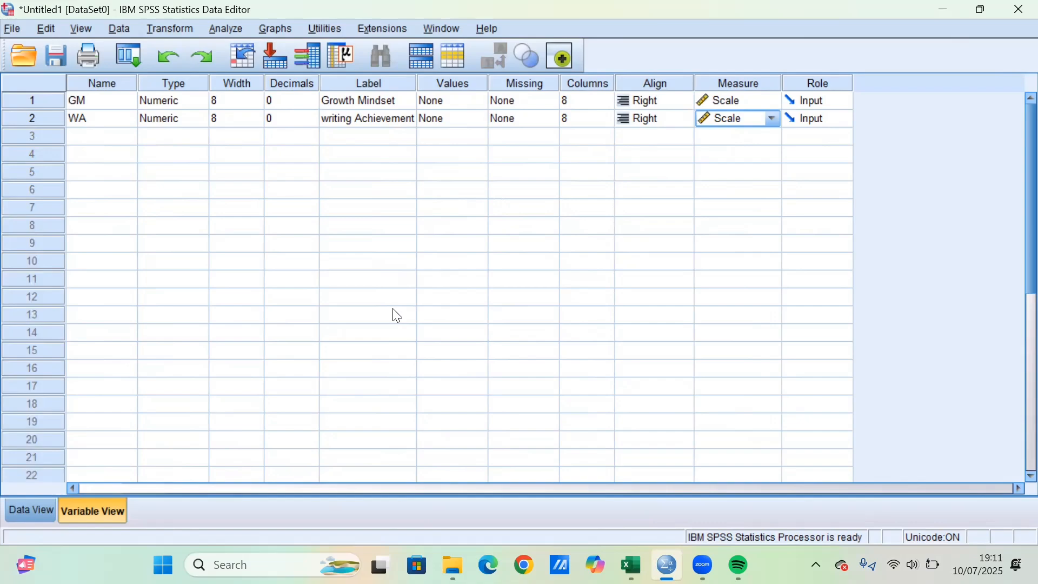
- Start an Explore analysis with Growth Mindset and writing Achievement as the dependent variables
{"action": "left_click", "coordinate": [232, 29]}
{"action": "mouse_move", "coordinate": [254, 70]}
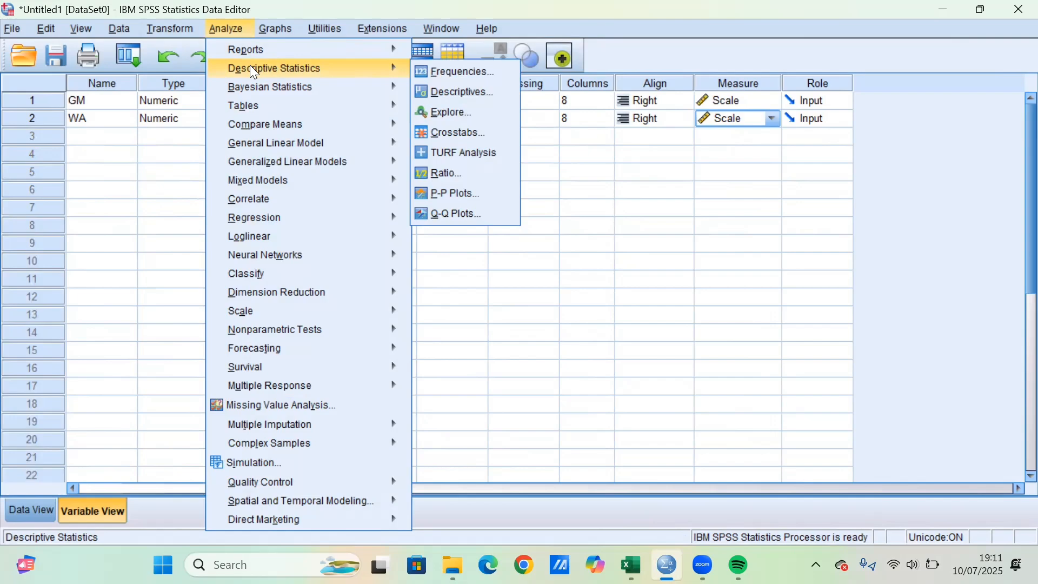
{"action": "mouse_move", "coordinate": [379, 87]}
{"action": "mouse_move", "coordinate": [405, 69]}
{"action": "left_click", "coordinate": [444, 109]}
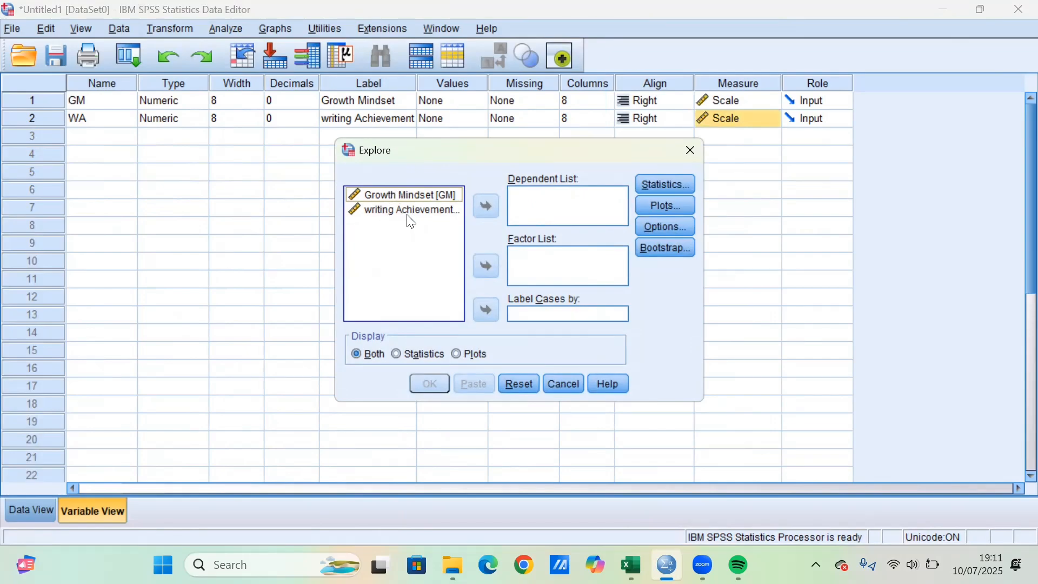
{"action": "left_click", "coordinate": [441, 194]}
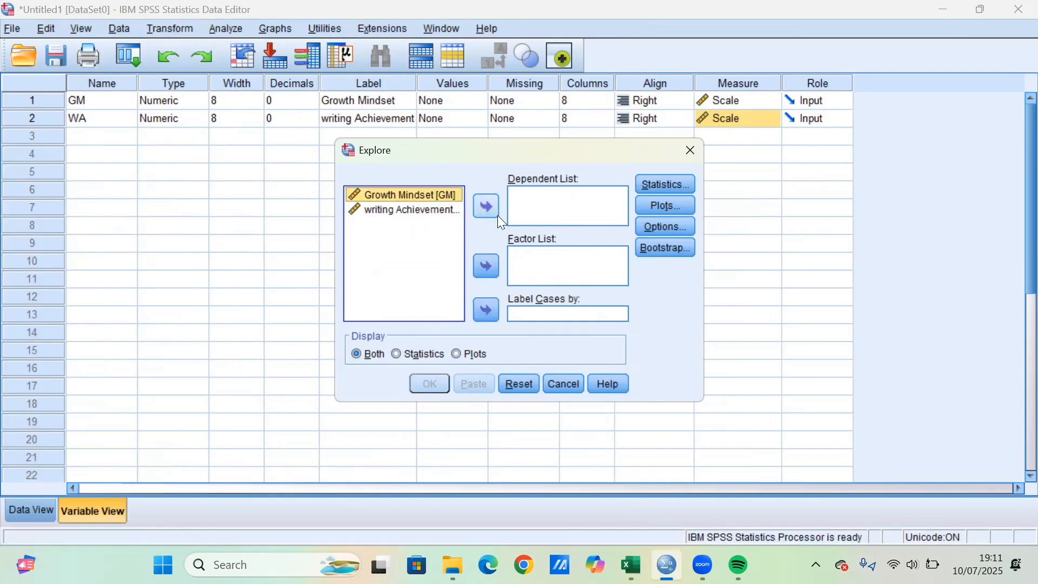
{"action": "left_click", "coordinate": [489, 211]}
{"action": "left_click", "coordinate": [443, 193]}
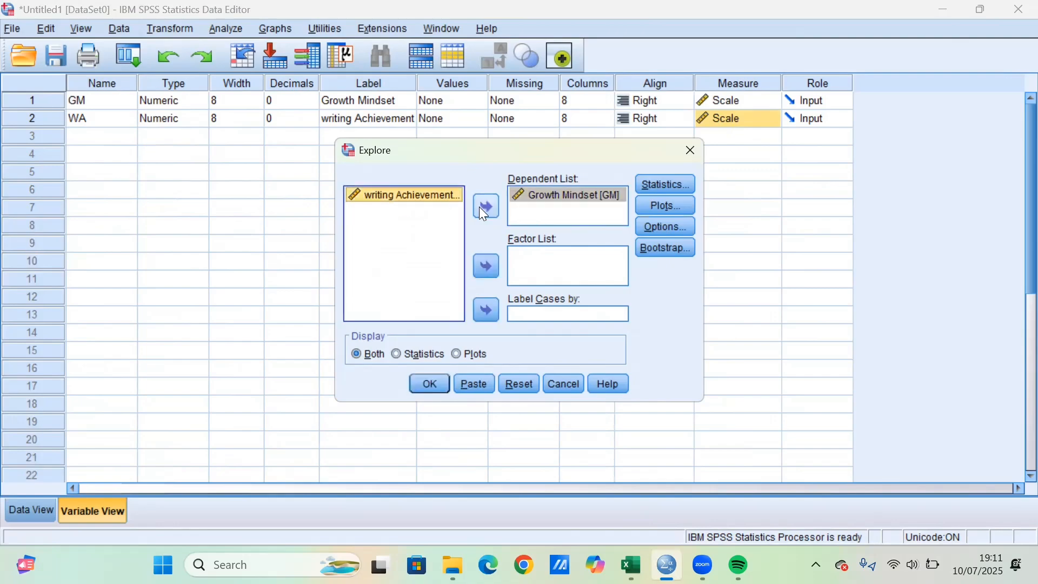
{"action": "left_click", "coordinate": [479, 205]}
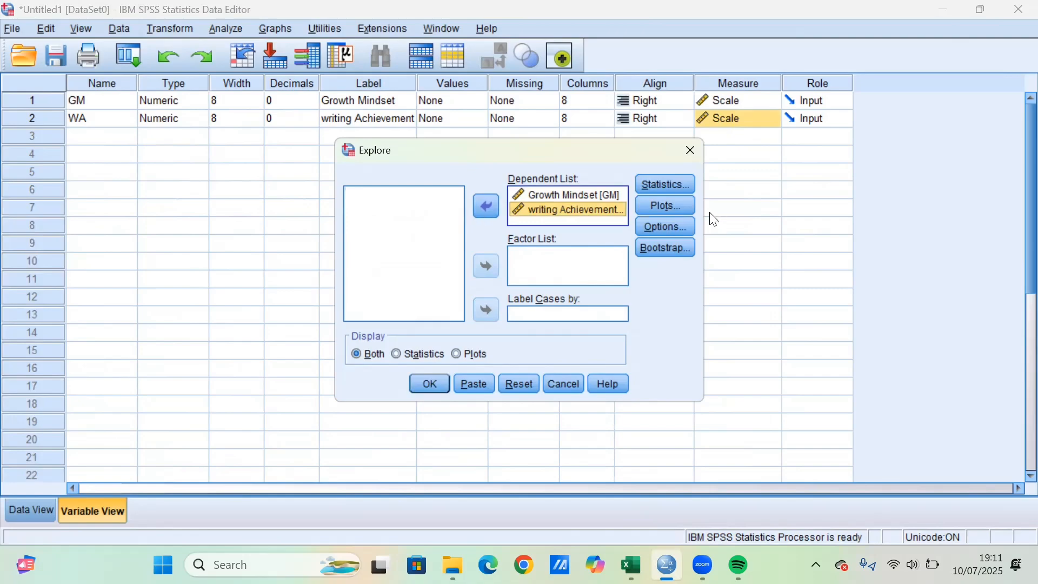
- Include histograms and normality plots with tests in the Explore analysis and run it
{"action": "left_click", "coordinate": [678, 207]}
{"action": "left_click", "coordinate": [585, 216]}
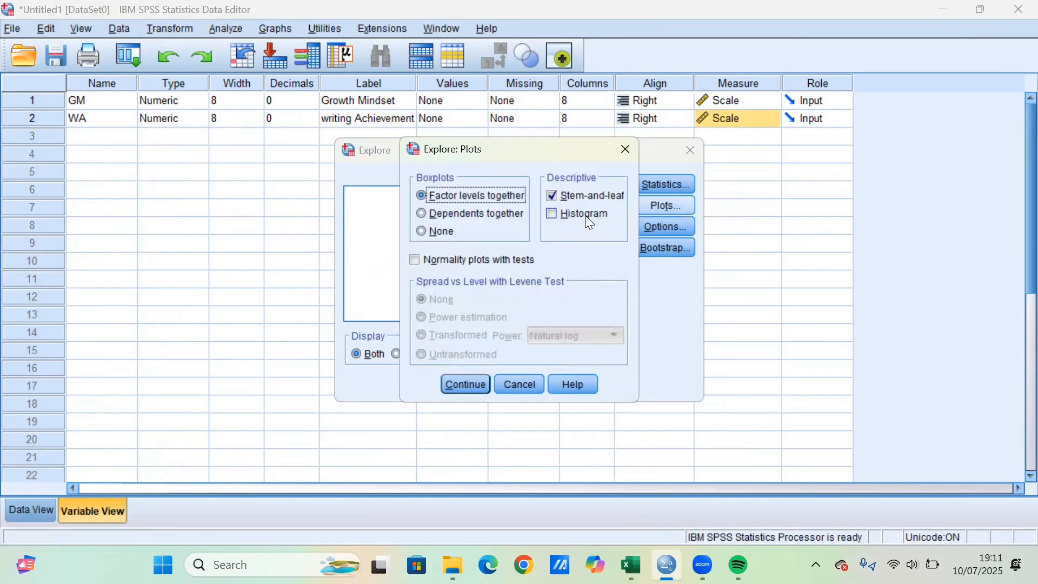
{"action": "left_click", "coordinate": [417, 262]}
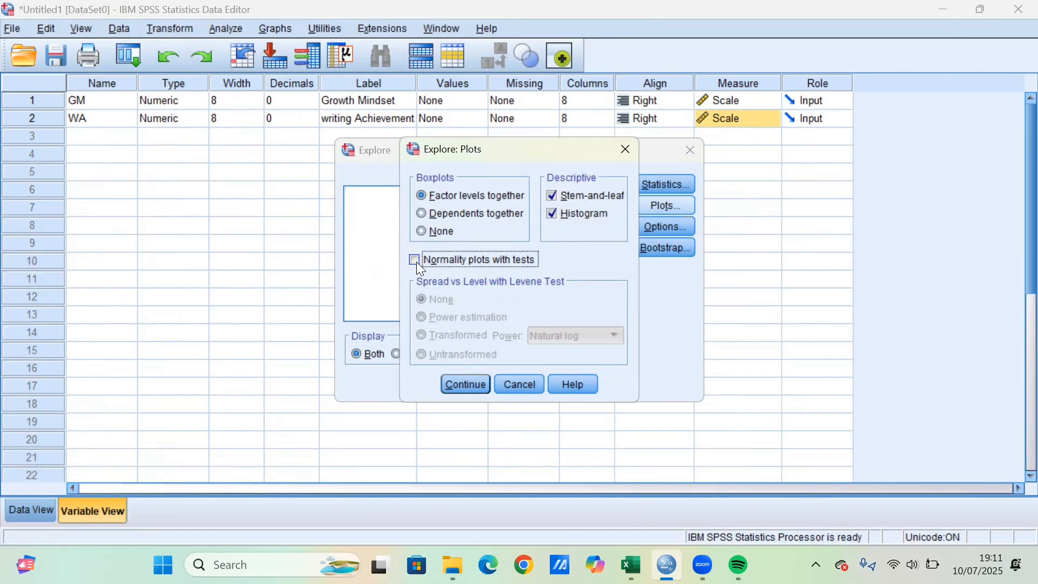
{"action": "left_click", "coordinate": [468, 385]}
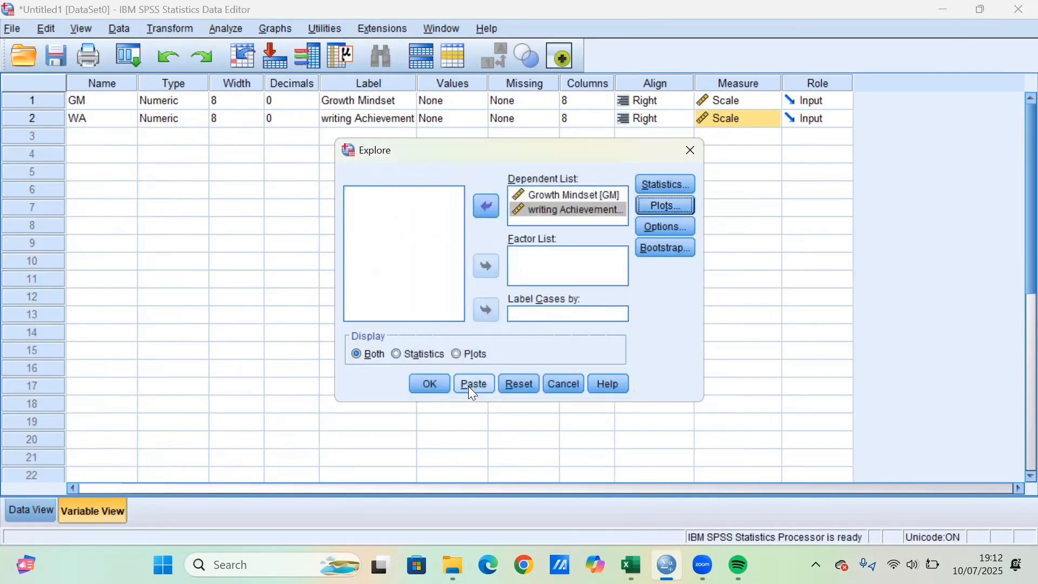
{"action": "left_click", "coordinate": [427, 380]}
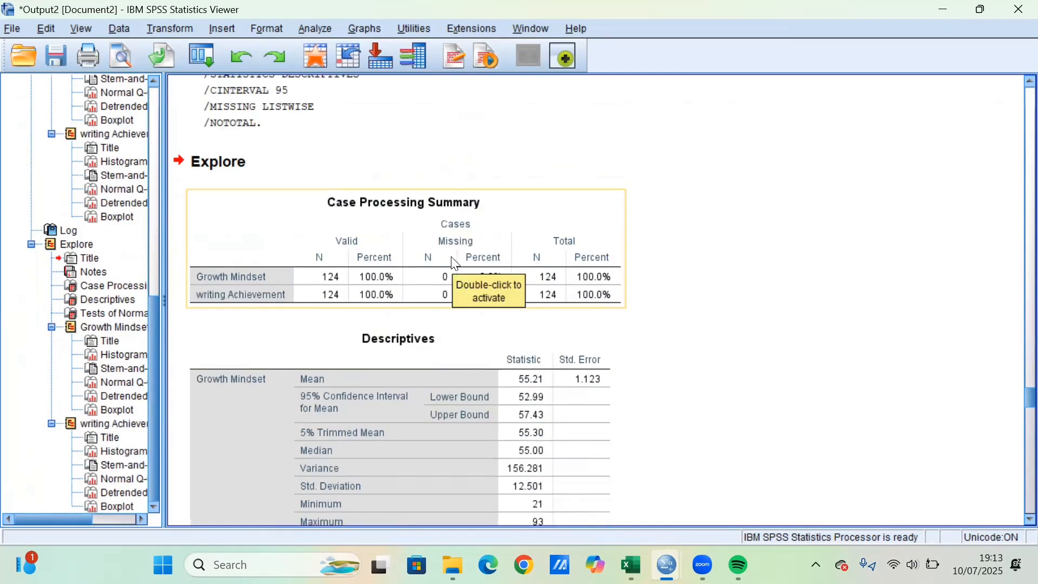
- Review the Explore output from the case summary and descriptives down to the Tests of Normality table
{"action": "left_click", "coordinate": [678, 226]}
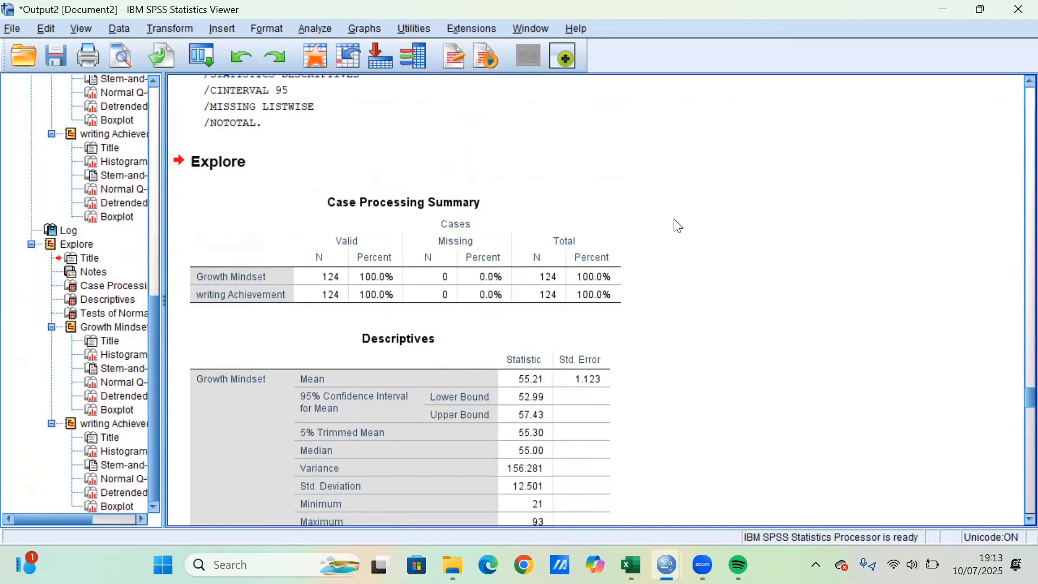
{"action": "scroll", "coordinate": [679, 226], "scroll_direction": "down", "scroll_amount": 3}
{"action": "scroll", "coordinate": [679, 226], "scroll_direction": "down", "scroll_amount": 9}
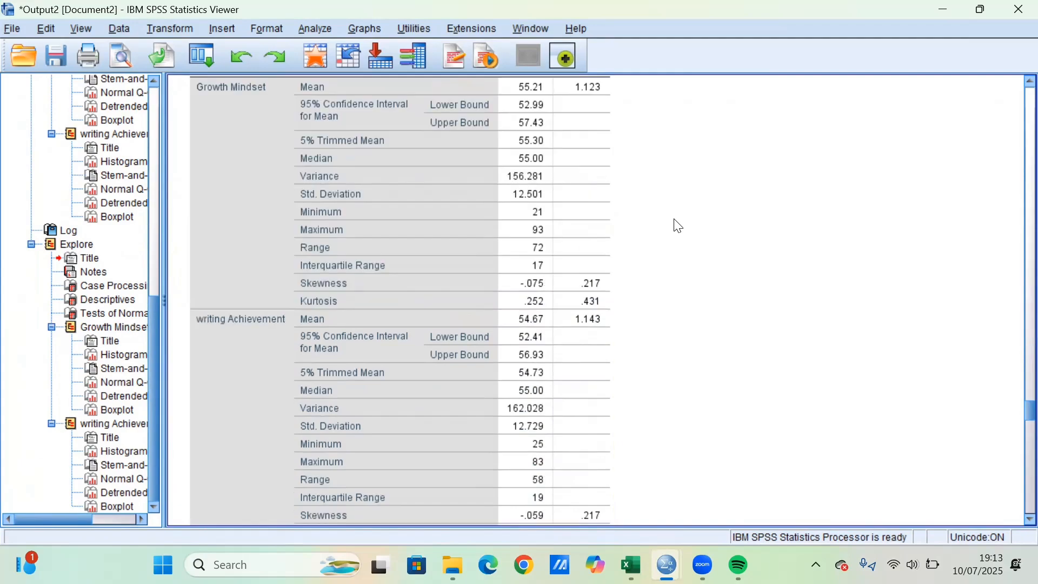
{"action": "scroll", "coordinate": [678, 226], "scroll_direction": "down", "scroll_amount": 12}
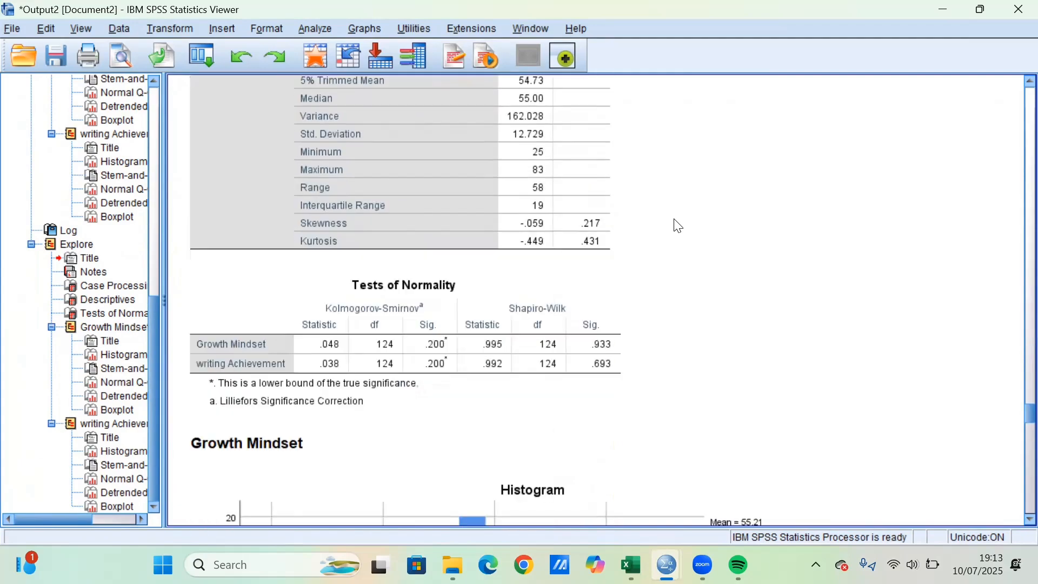
{"action": "left_click", "coordinate": [439, 310]}
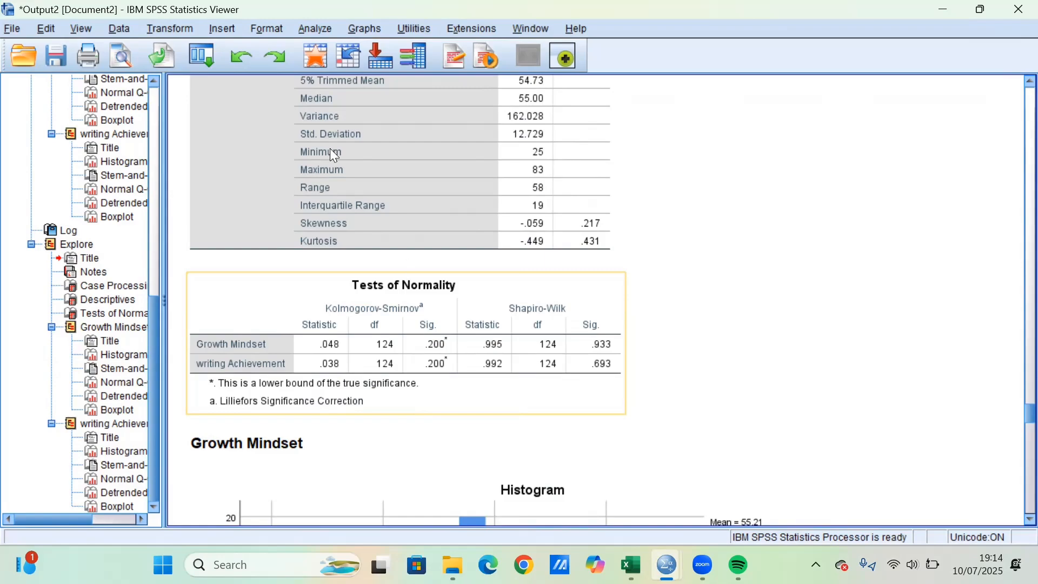
- Start a Compare Means analysis with Growth Mindset as the dependent and writing Achievement as the independent variable
{"action": "left_click", "coordinate": [311, 25]}
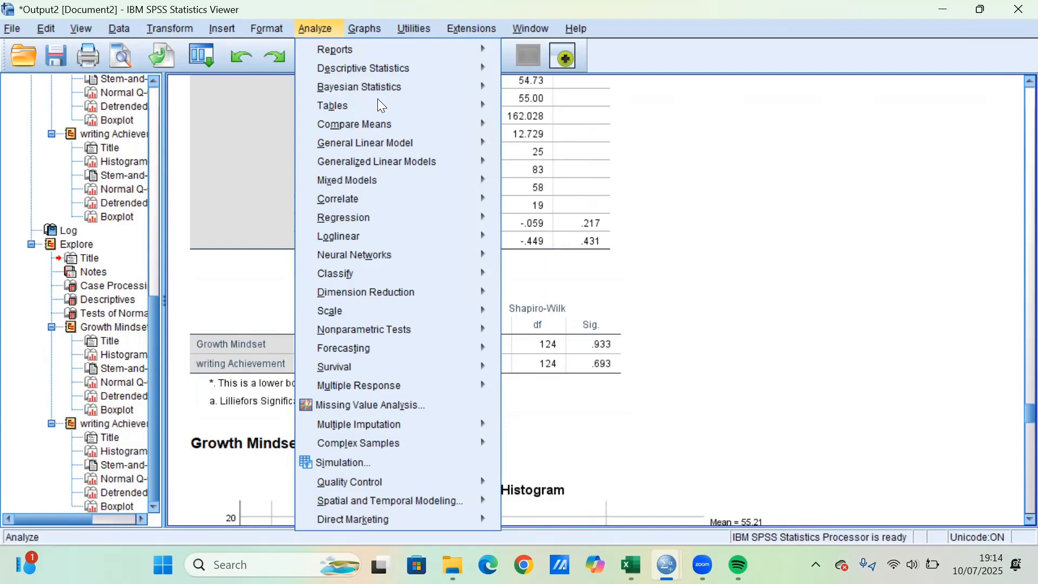
{"action": "mouse_move", "coordinate": [387, 125]}
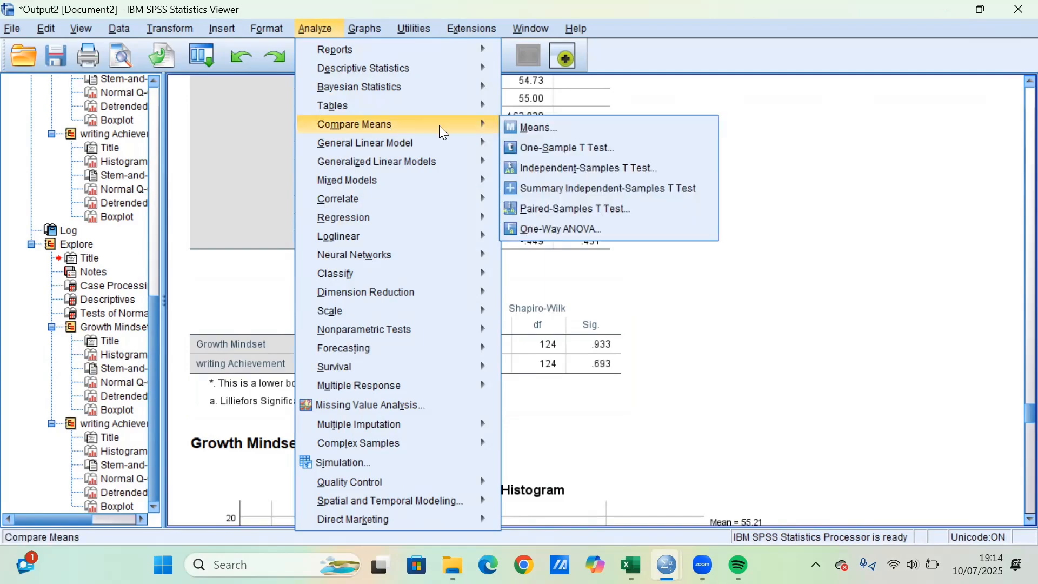
{"action": "left_click", "coordinate": [515, 128]}
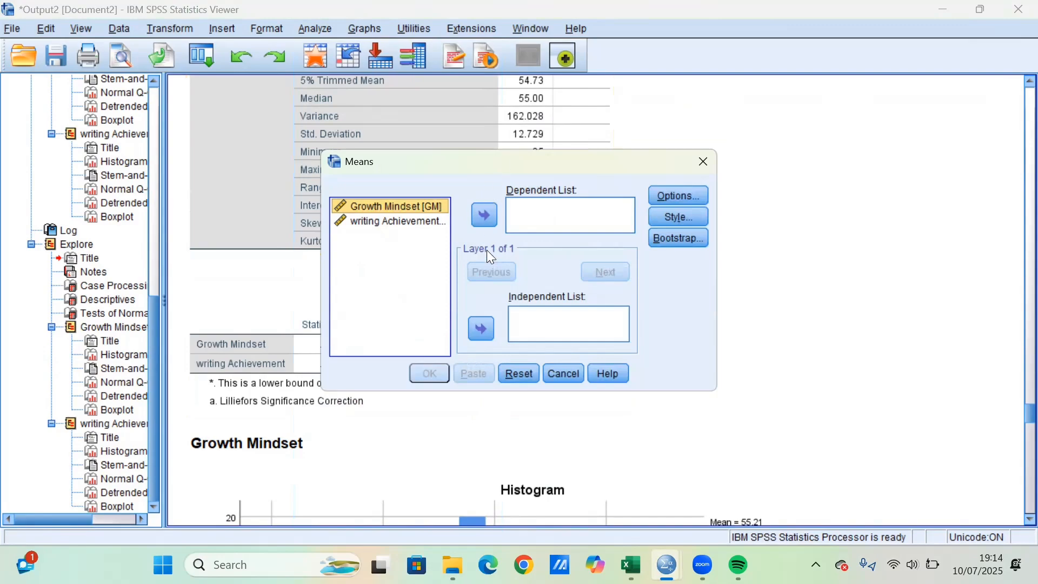
{"action": "left_click", "coordinate": [490, 217]}
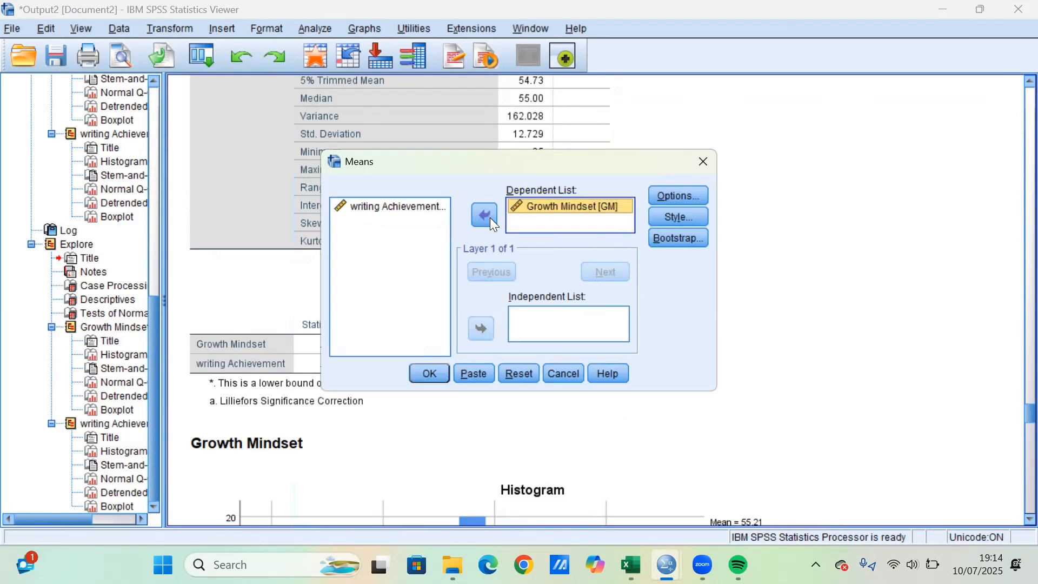
{"action": "left_click", "coordinate": [439, 207]}
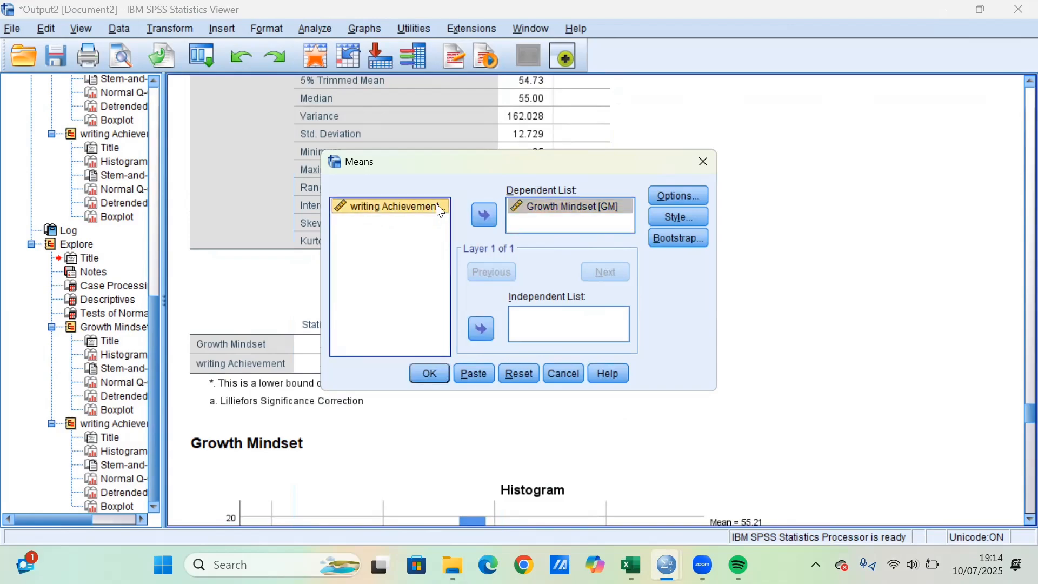
{"action": "left_click", "coordinate": [480, 328]}
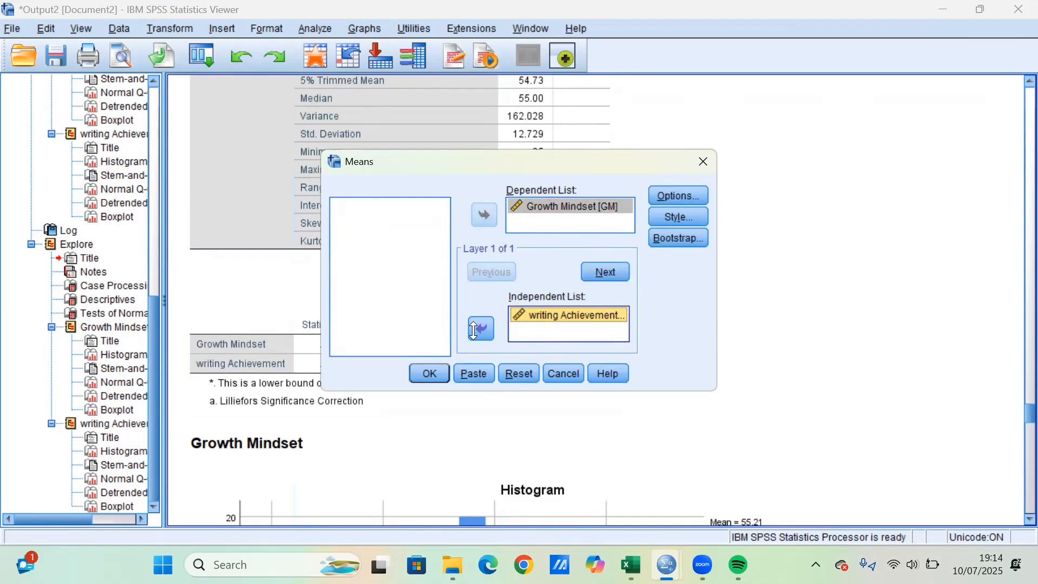
- Run the Means analysis with the test for linearity included and examine its ANOVA table
{"action": "left_click", "coordinate": [691, 195]}
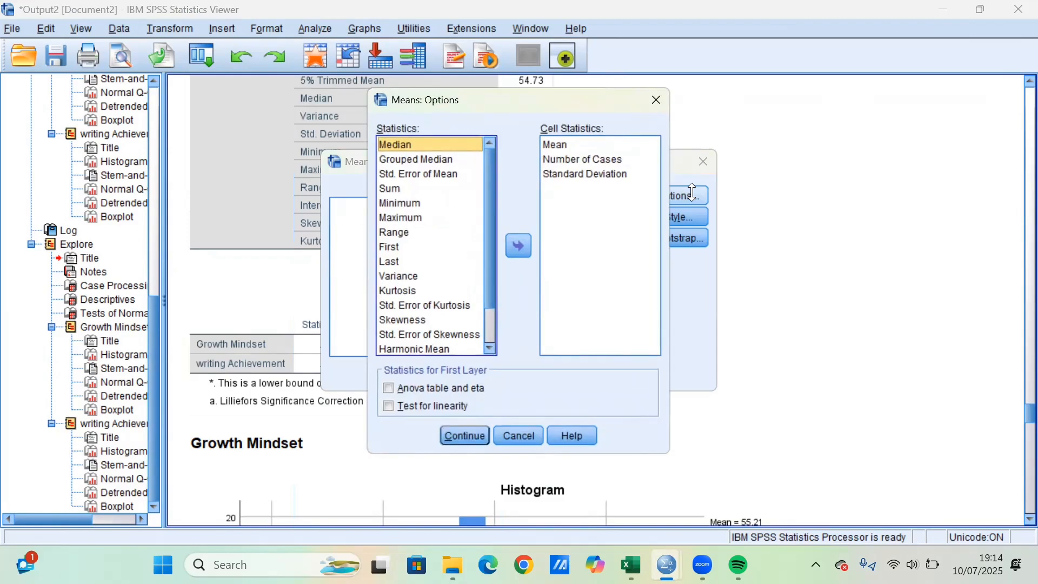
{"action": "left_click", "coordinate": [388, 405]}
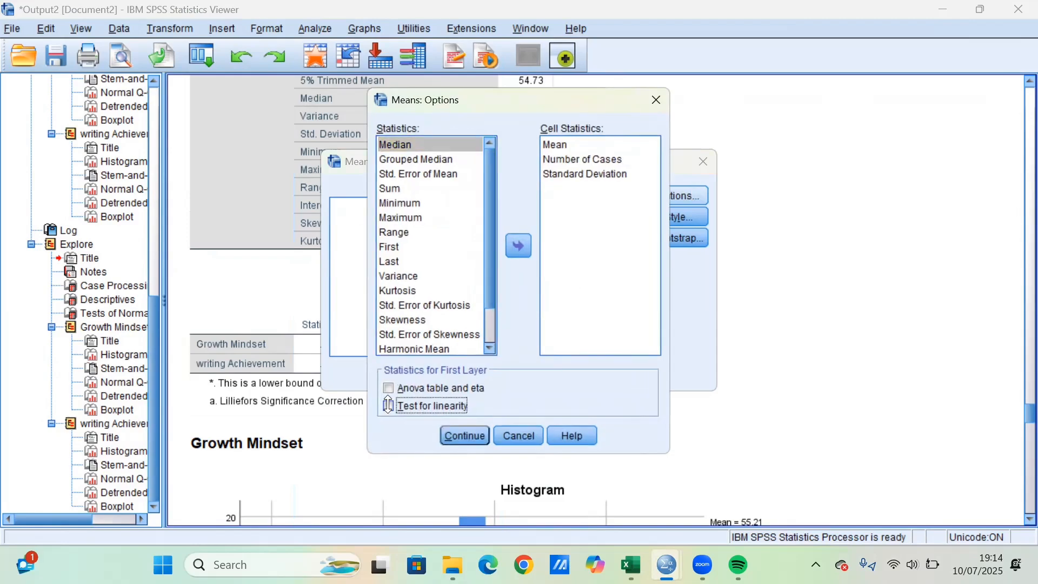
{"action": "left_click", "coordinate": [464, 435]}
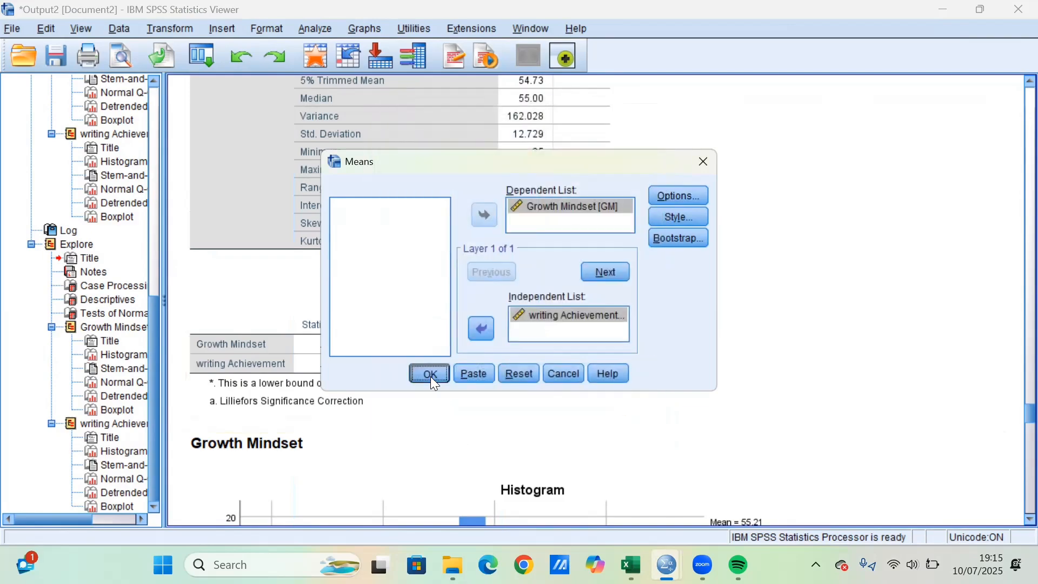
{"action": "left_click", "coordinate": [430, 374]}
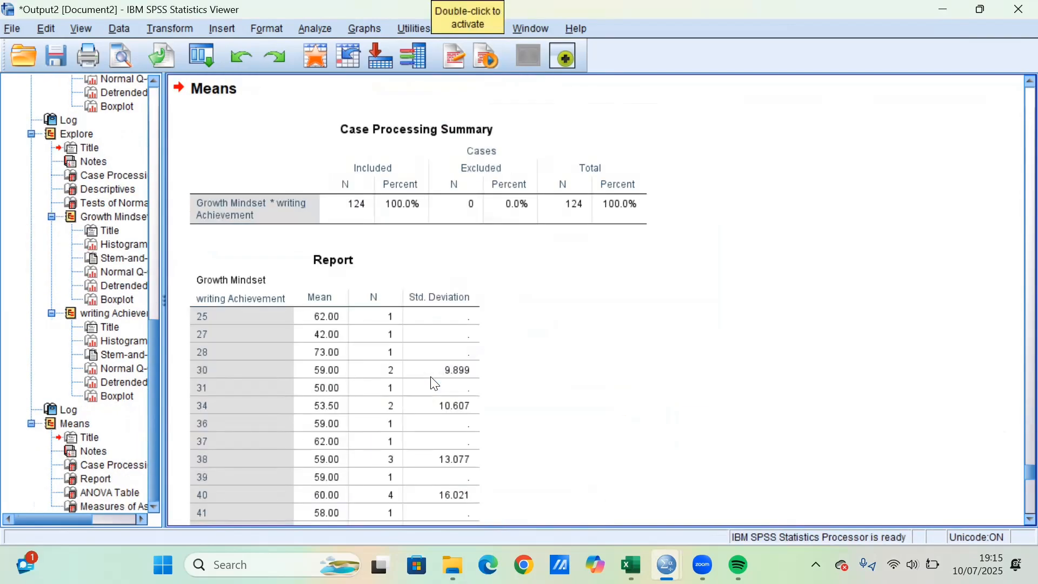
{"action": "left_click", "coordinate": [435, 385]}
{"action": "scroll", "coordinate": [436, 384], "scroll_direction": "down", "scroll_amount": 10}
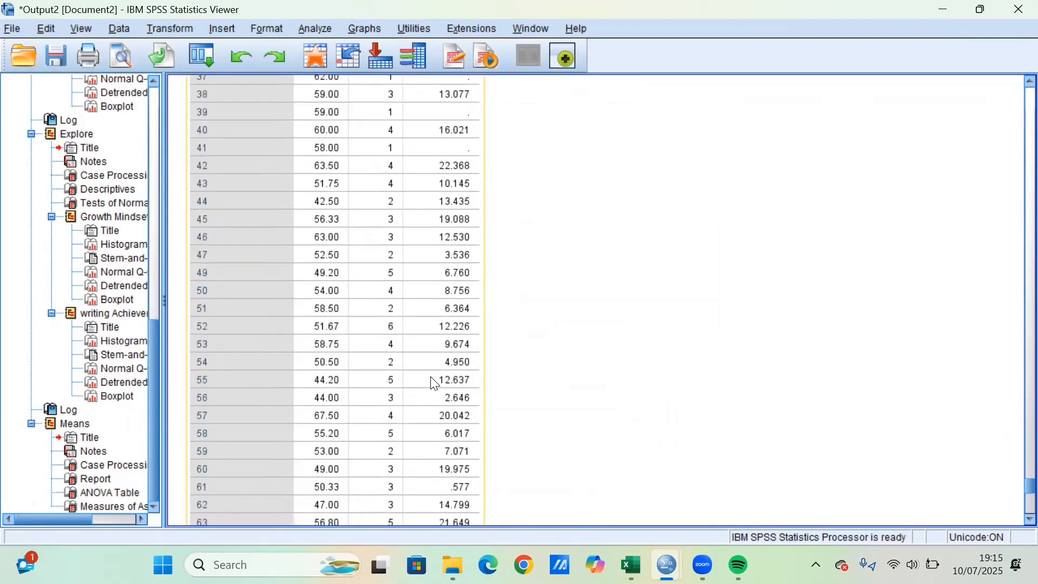
{"action": "scroll", "coordinate": [435, 384], "scroll_direction": "down", "scroll_amount": 15}
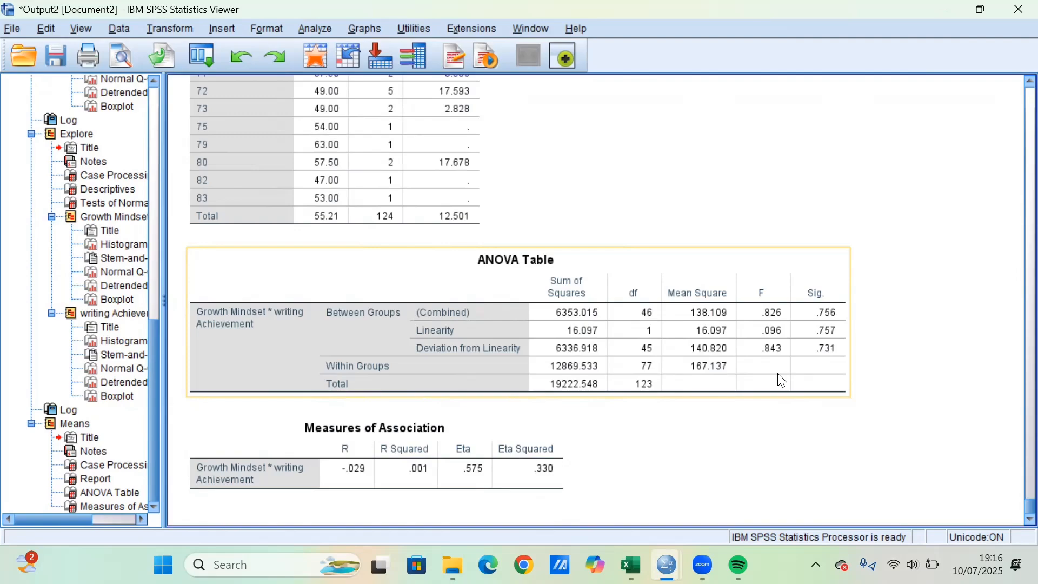
{"action": "left_click", "coordinate": [657, 167]}
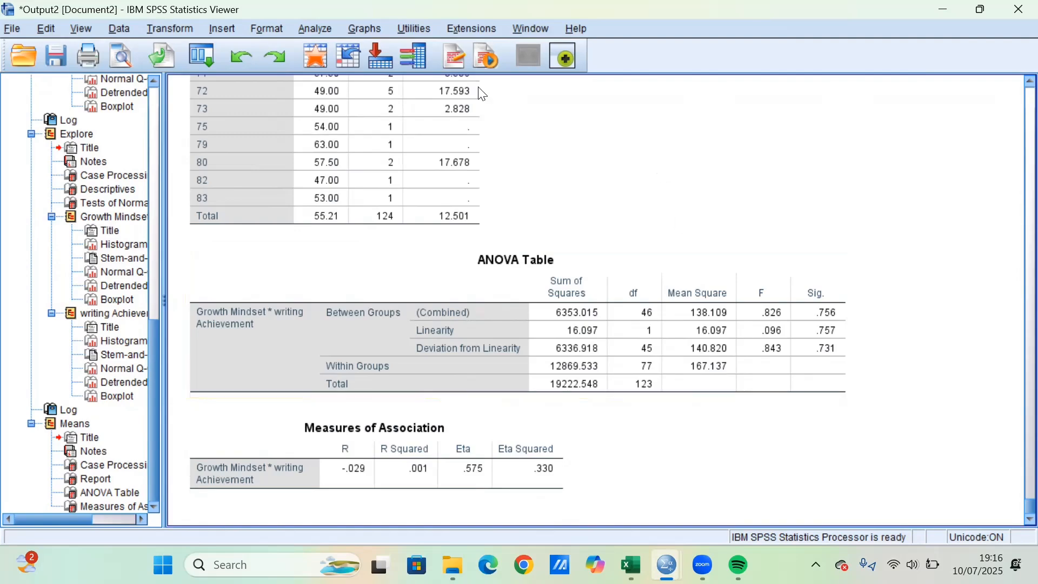
- Create a simple scatterplot with writing Achievement on the Y axis and Growth Mindset on the X axis
{"action": "left_click", "coordinate": [365, 29]}
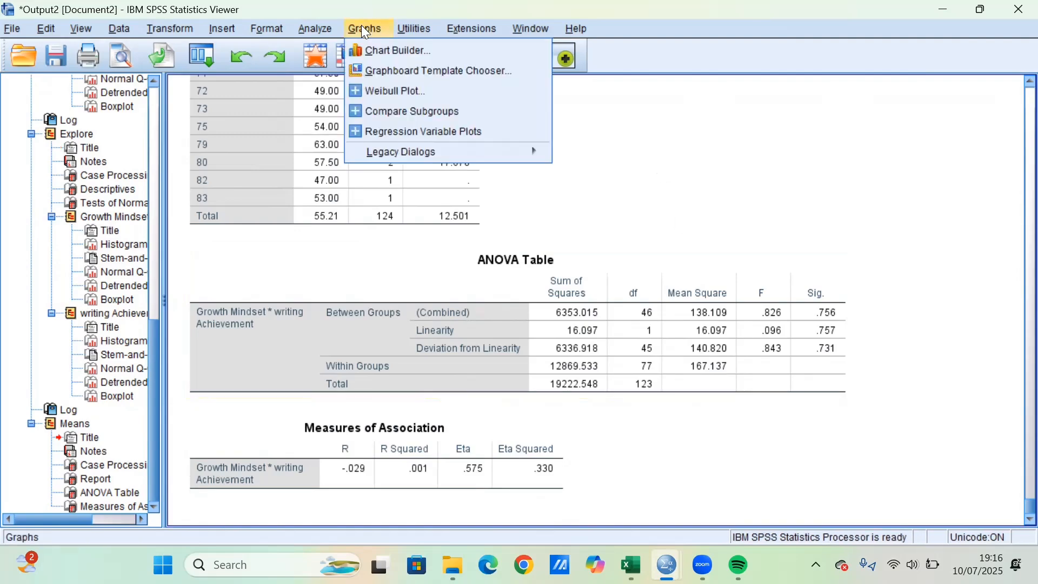
{"action": "mouse_move", "coordinate": [406, 160]}
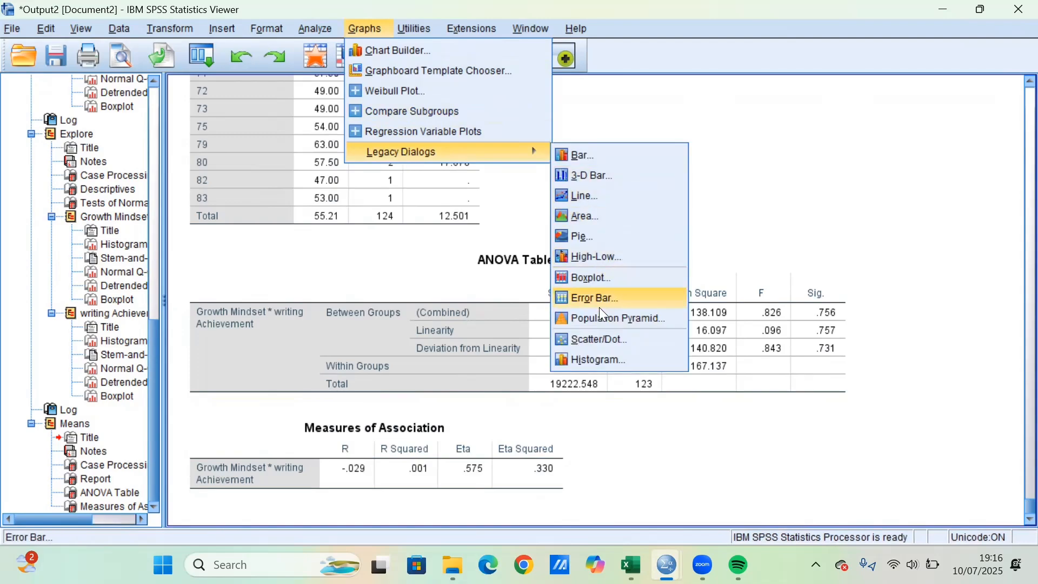
{"action": "left_click", "coordinate": [607, 341]}
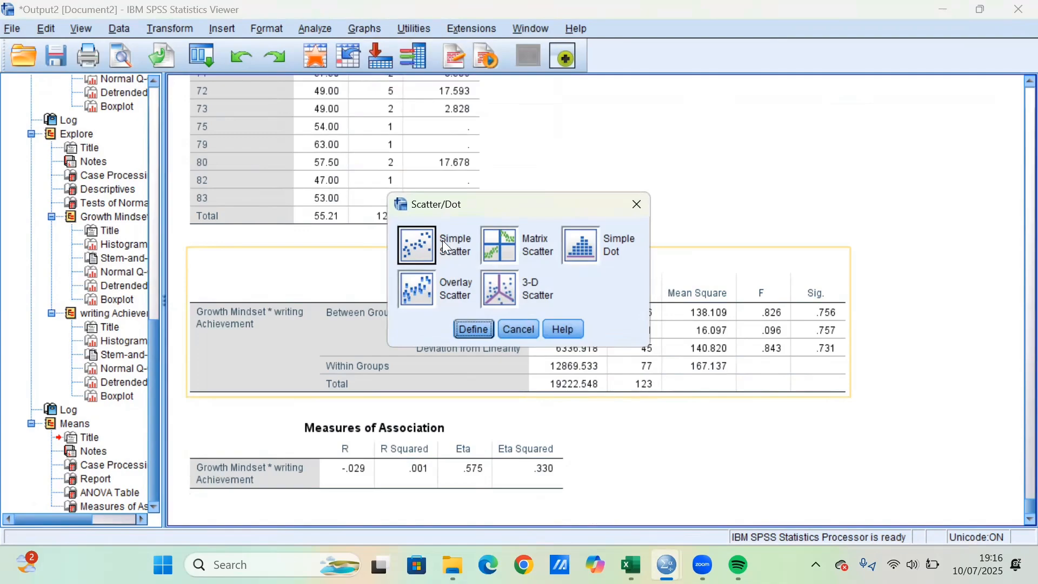
{"action": "left_click", "coordinate": [484, 331]}
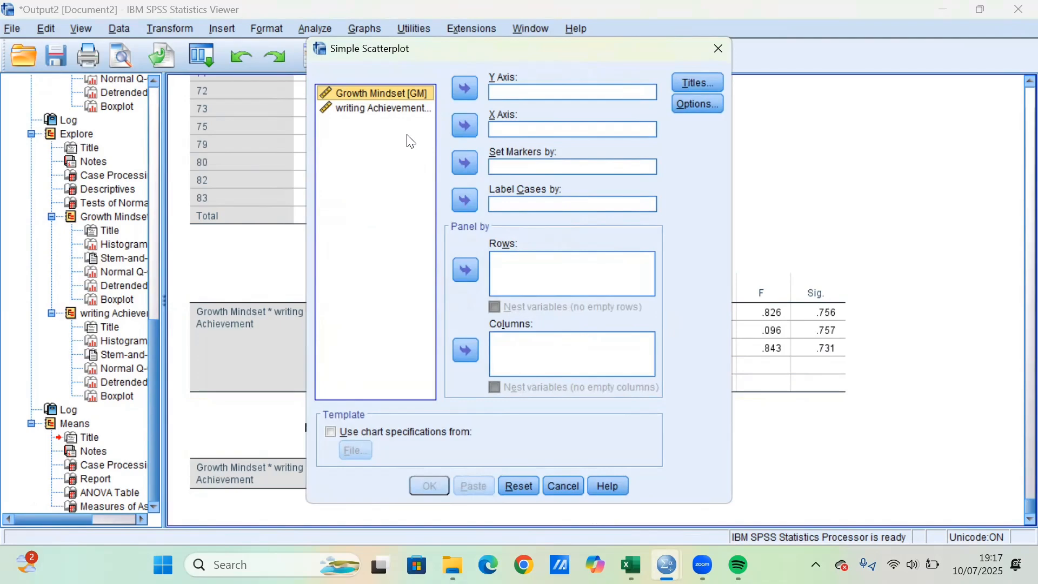
{"action": "left_click", "coordinate": [466, 126]}
{"action": "left_click", "coordinate": [419, 92]}
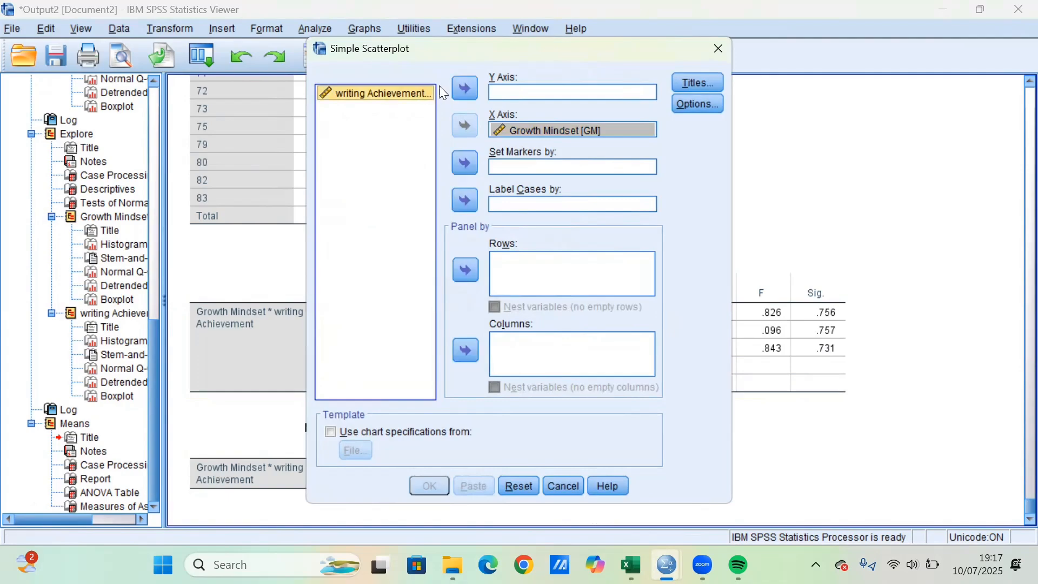
{"action": "left_click", "coordinate": [463, 89]}
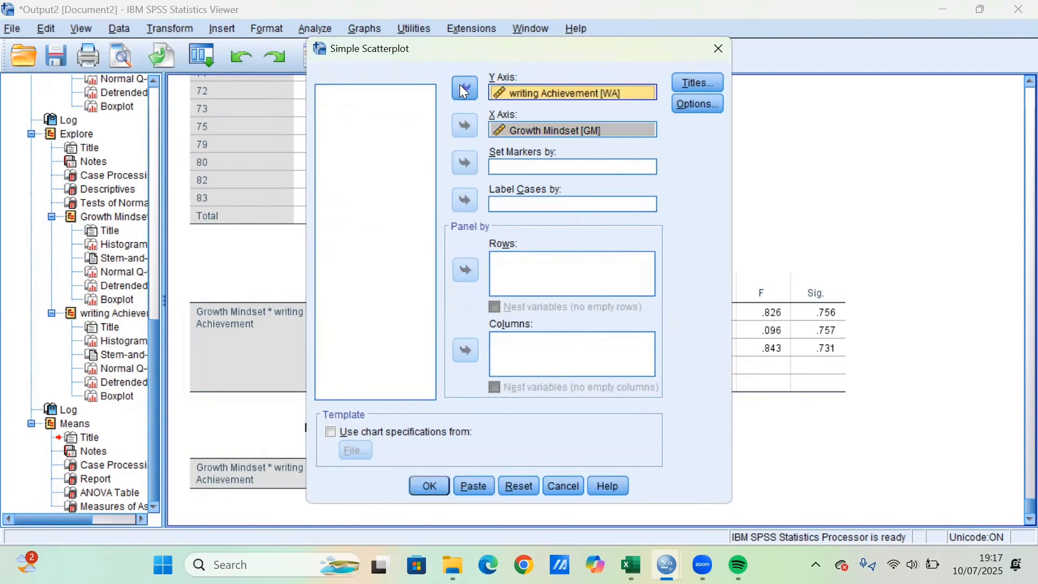
{"action": "left_click", "coordinate": [433, 484]}
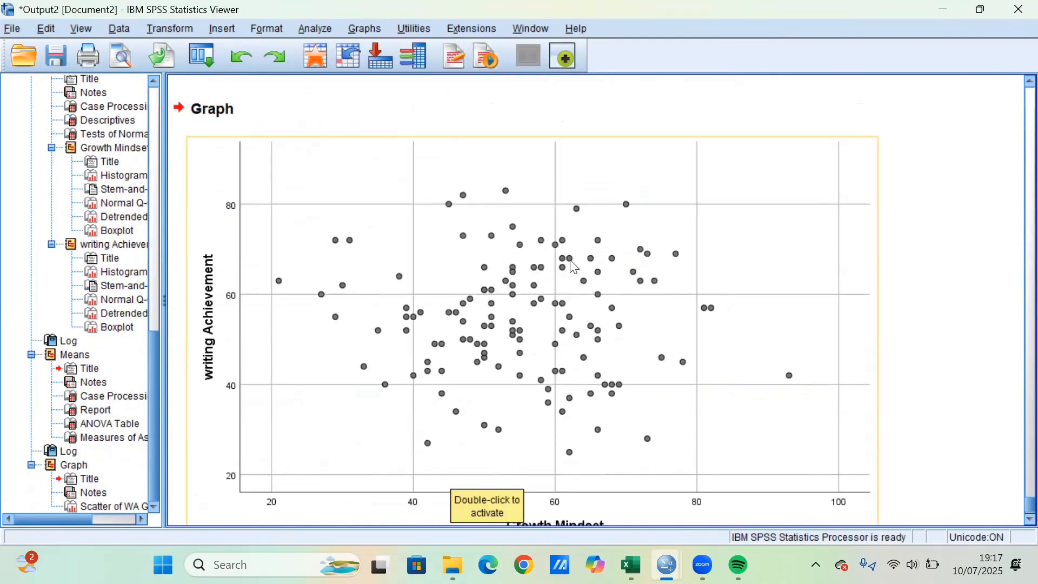
- Add a linear fit line for all points to the scatterplot and review the updated chart in the output
{"action": "left_click", "coordinate": [479, 313]}
{"action": "double_click", "coordinate": [480, 301]}
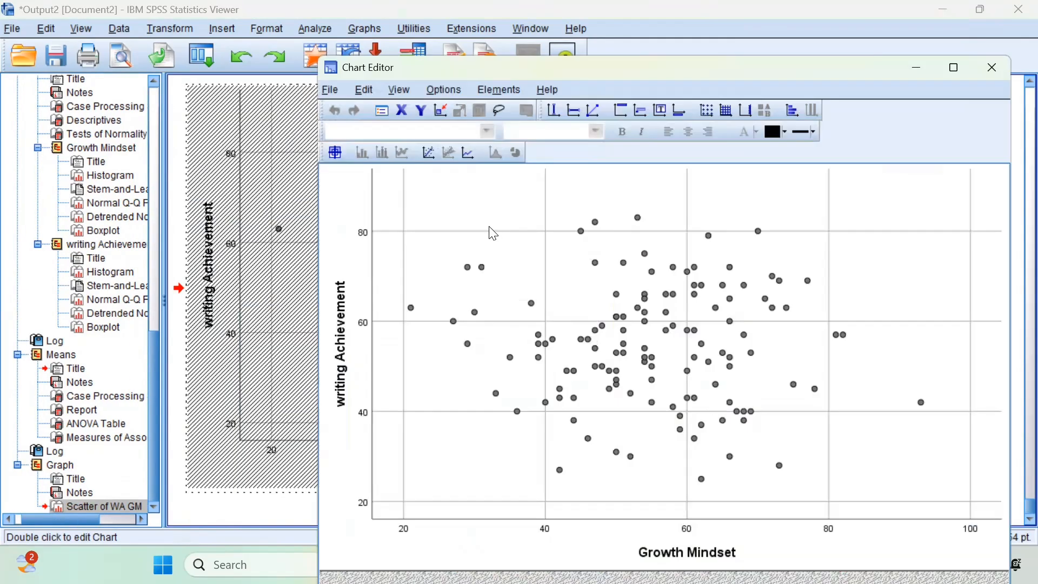
{"action": "left_click", "coordinate": [492, 232]}
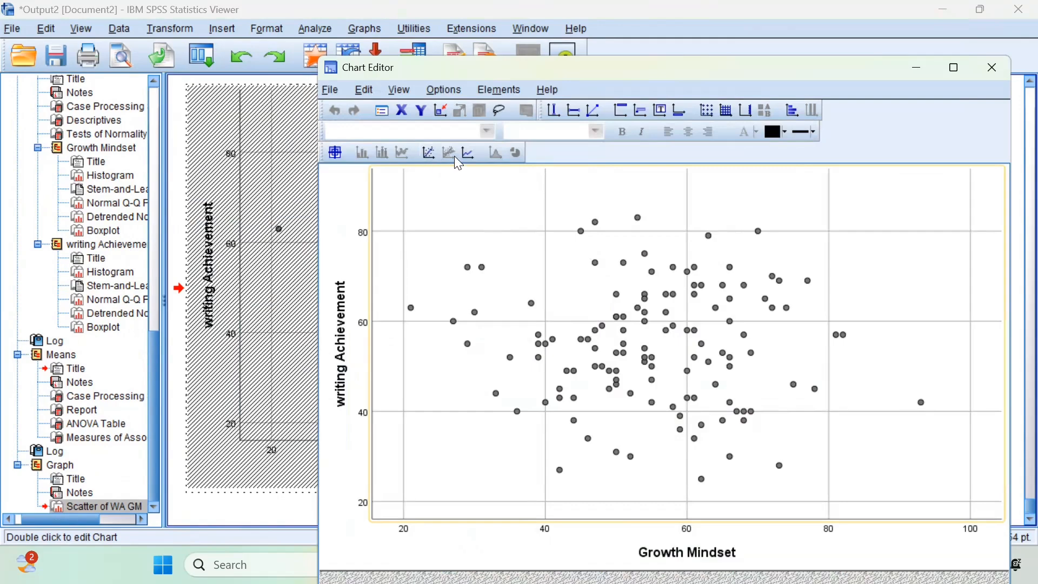
{"action": "left_click", "coordinate": [429, 153]}
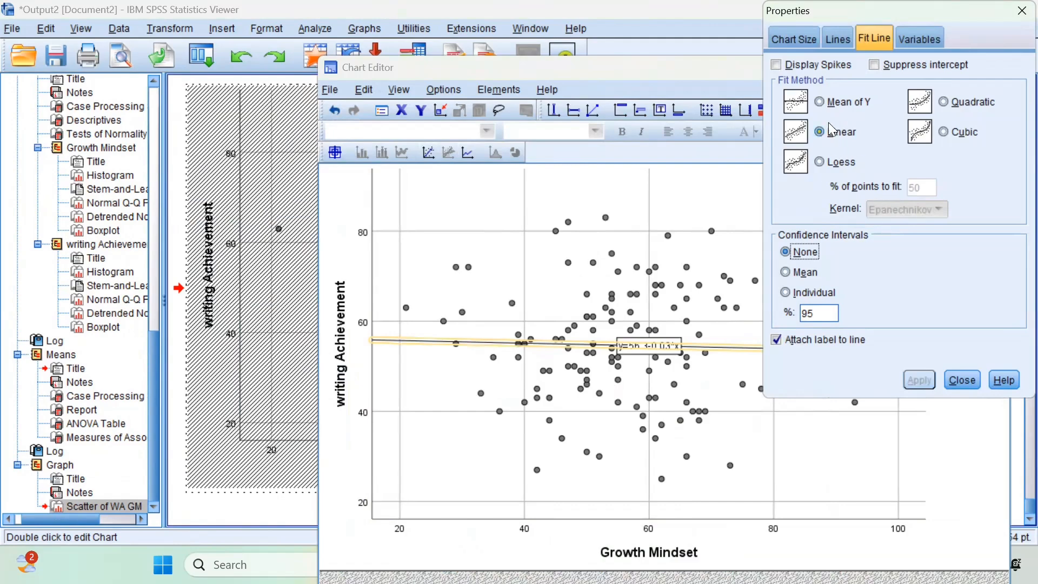
{"action": "left_click", "coordinate": [1017, 10]}
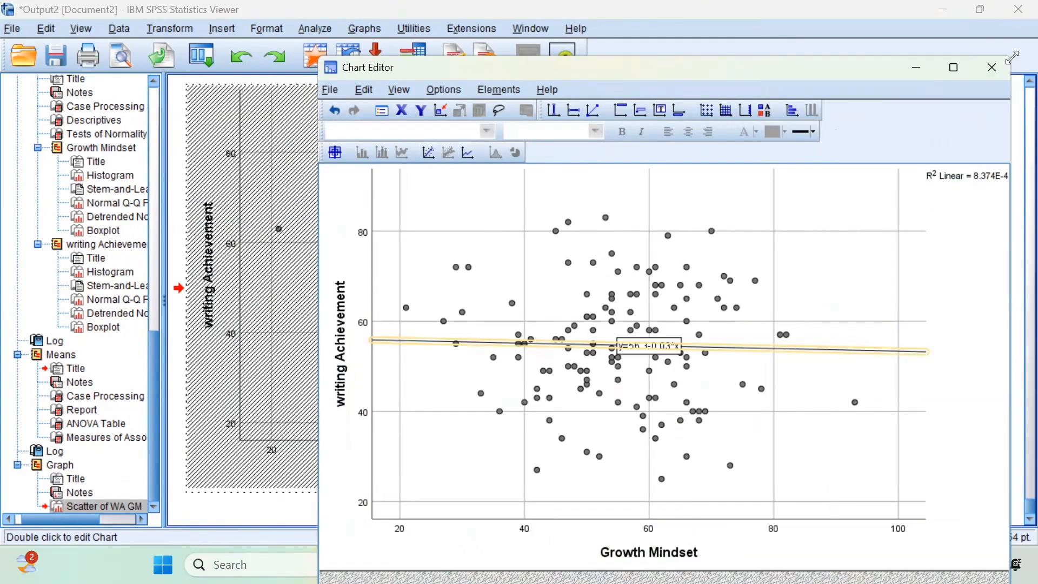
{"action": "left_click", "coordinate": [993, 66]}
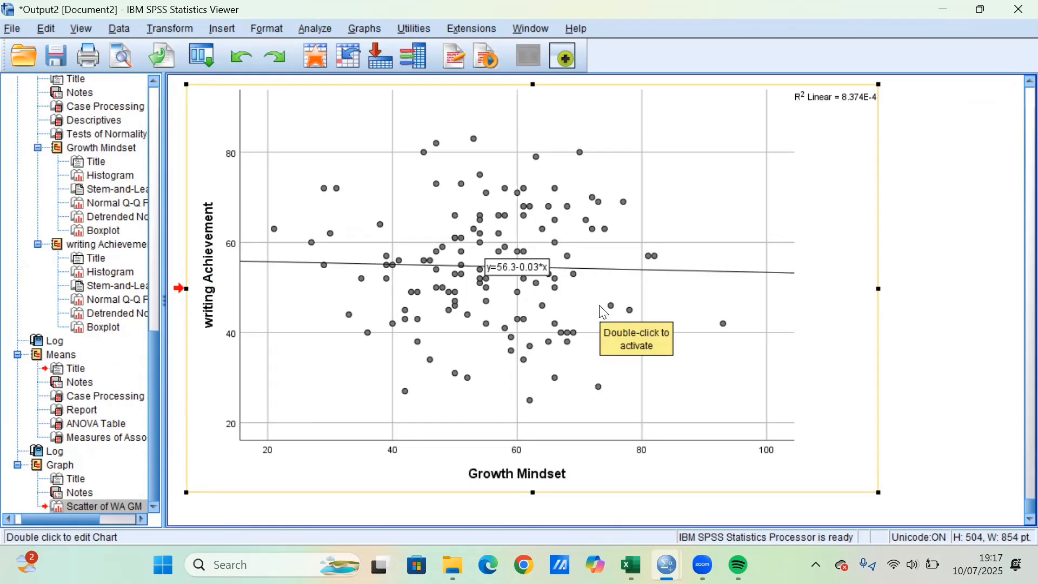
{"action": "left_click", "coordinate": [927, 264]}
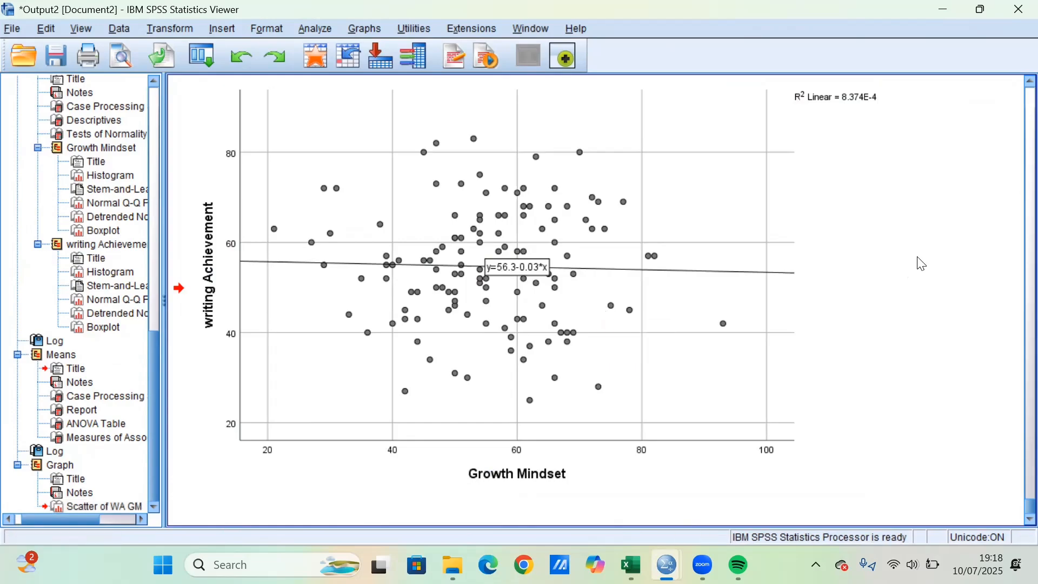
{"action": "scroll", "coordinate": [926, 265], "scroll_direction": "up", "scroll_amount": 3}
{"action": "scroll", "coordinate": [923, 265], "scroll_direction": "down", "scroll_amount": 2}
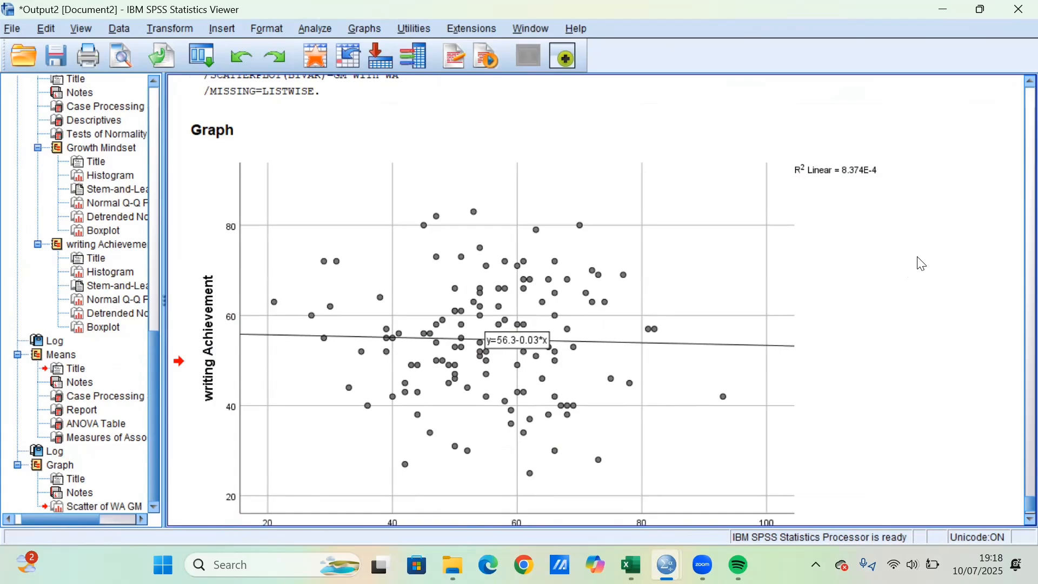
{"action": "left_click", "coordinate": [660, 246]}
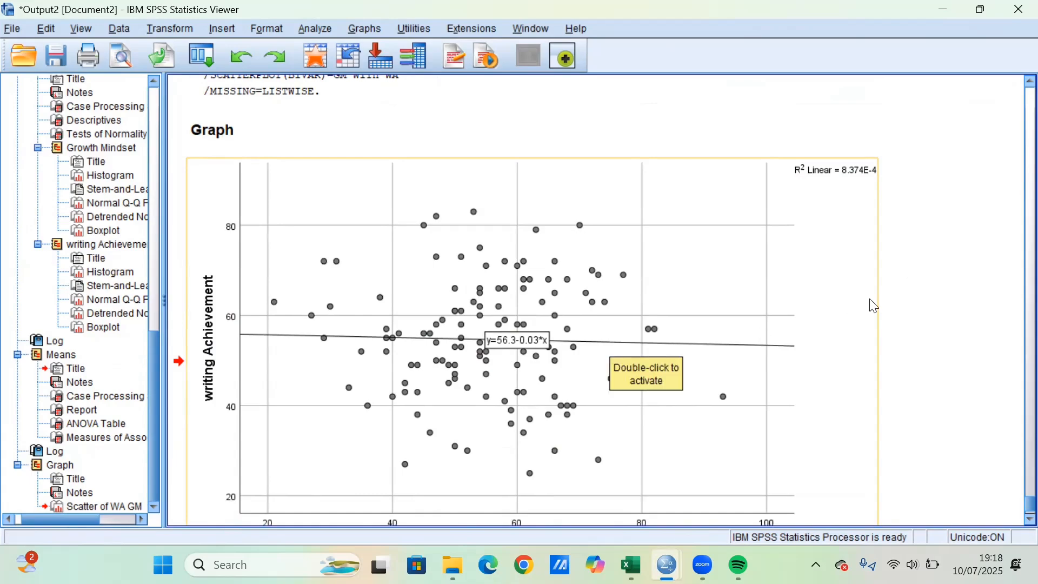
{"action": "left_click", "coordinate": [835, 127]}
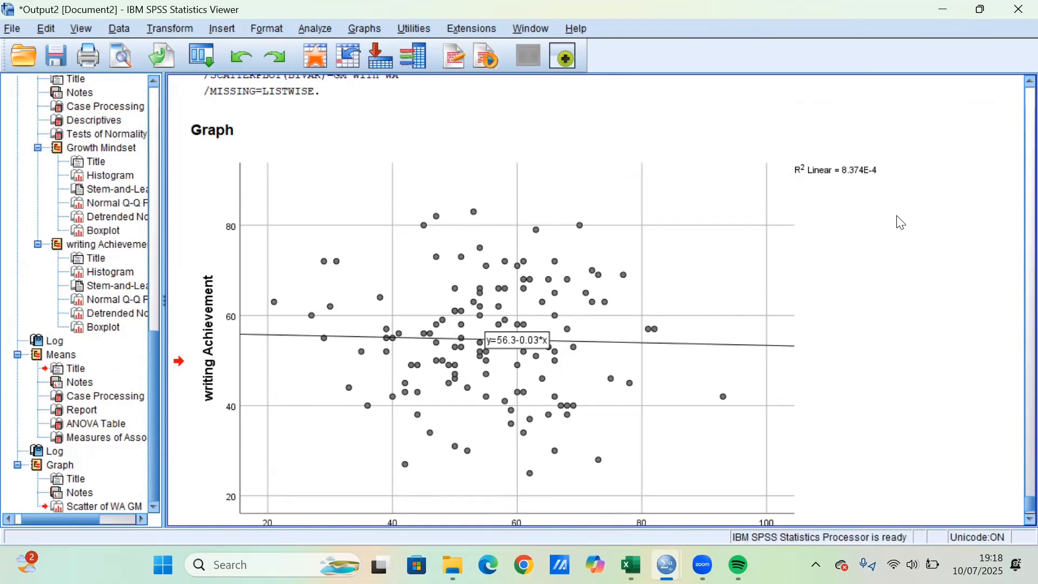
- Run a two-tailed Pearson bivariate correlation between Growth Mindset and writing Achievement, flagging significant correlations
{"action": "left_click", "coordinate": [321, 30]}
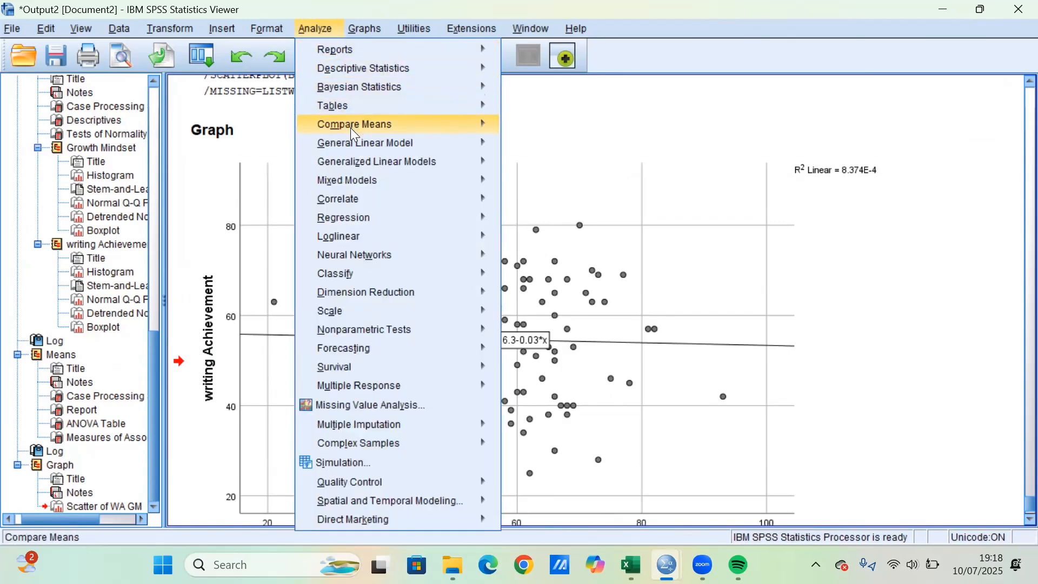
{"action": "mouse_move", "coordinate": [352, 195]}
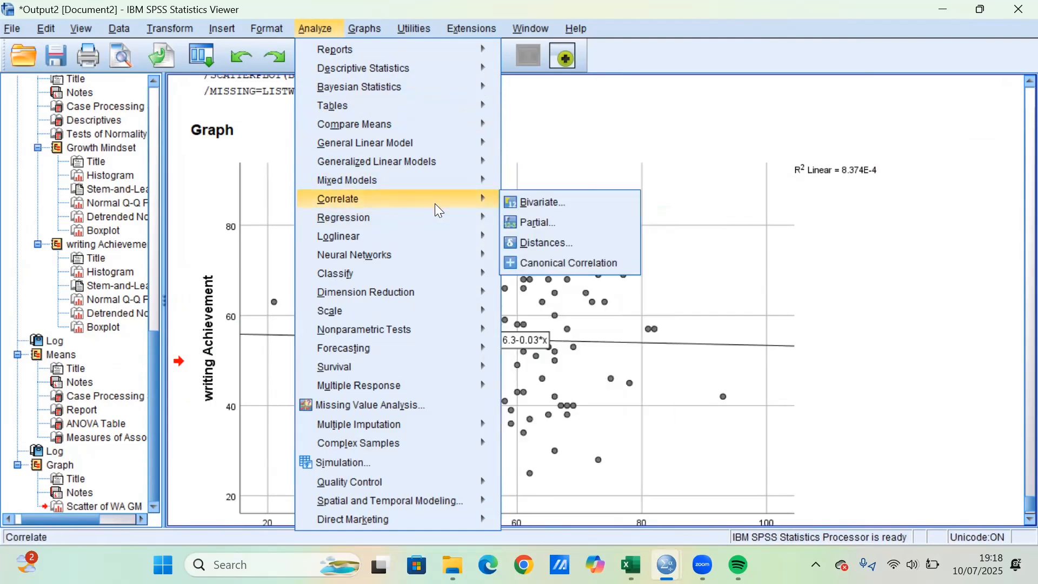
{"action": "left_click", "coordinate": [535, 203]}
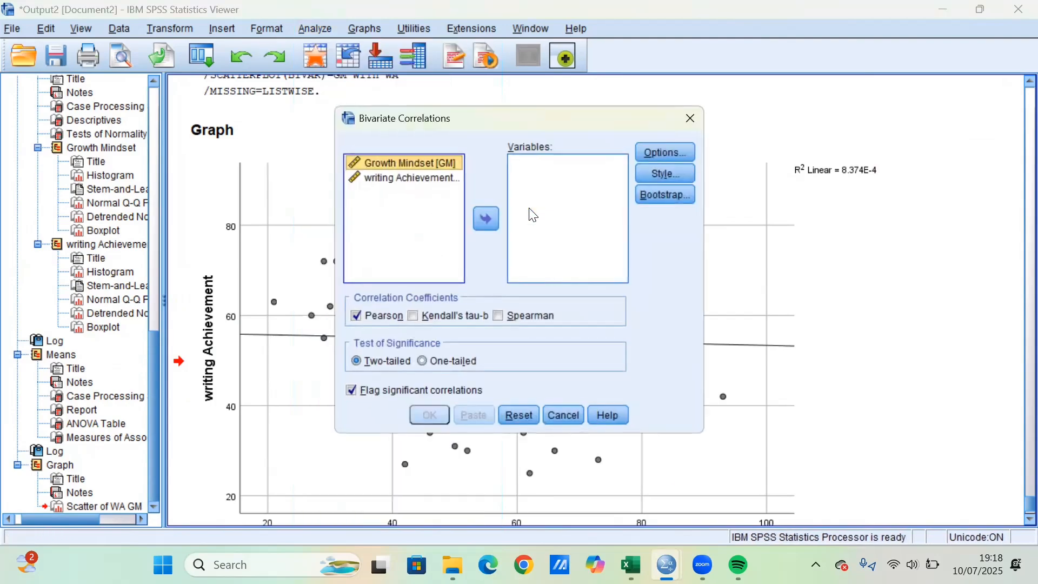
{"action": "left_click", "coordinate": [487, 218]}
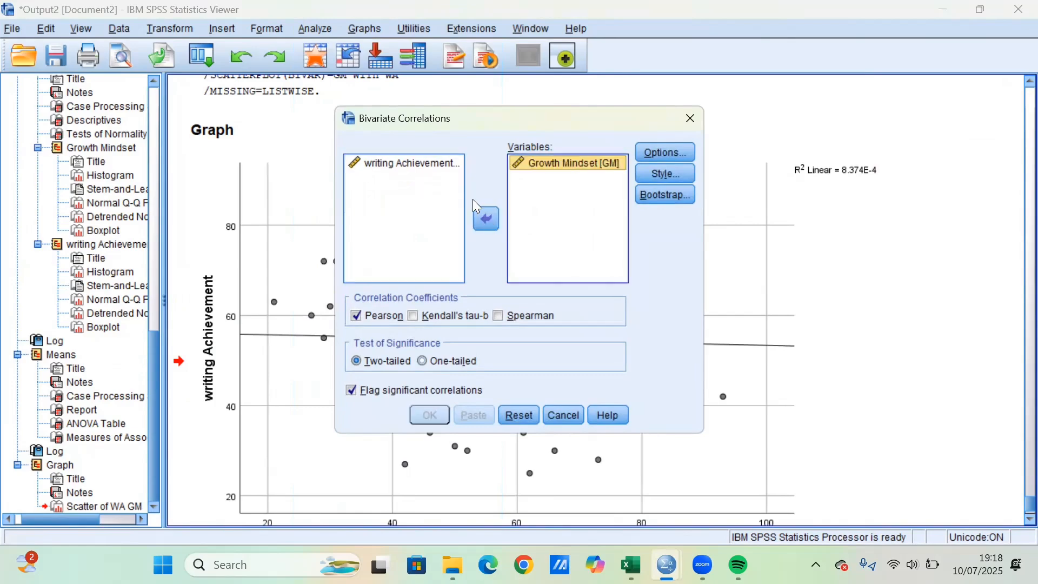
{"action": "left_click", "coordinate": [437, 163]}
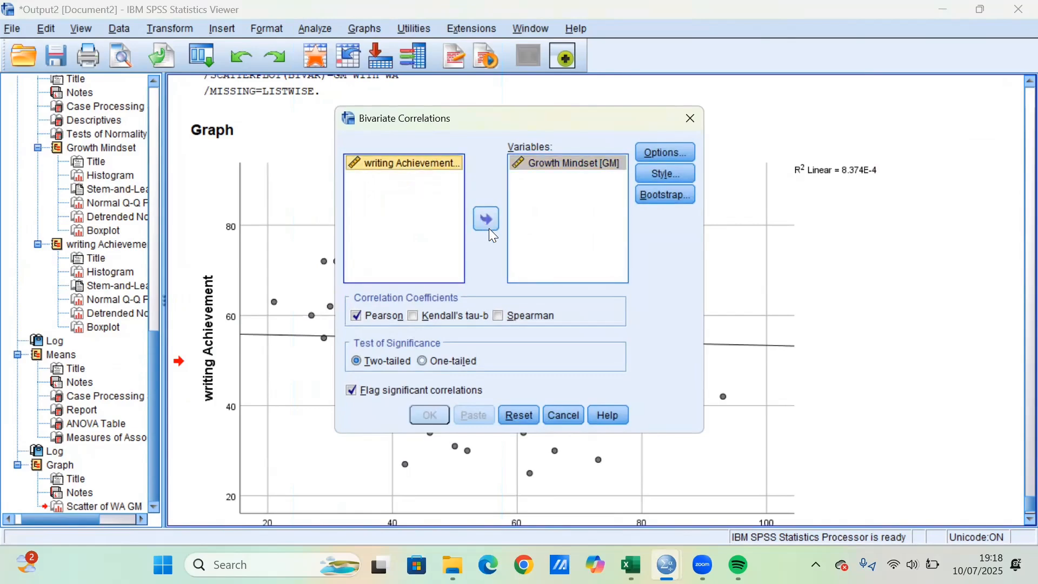
{"action": "left_click", "coordinate": [487, 220]}
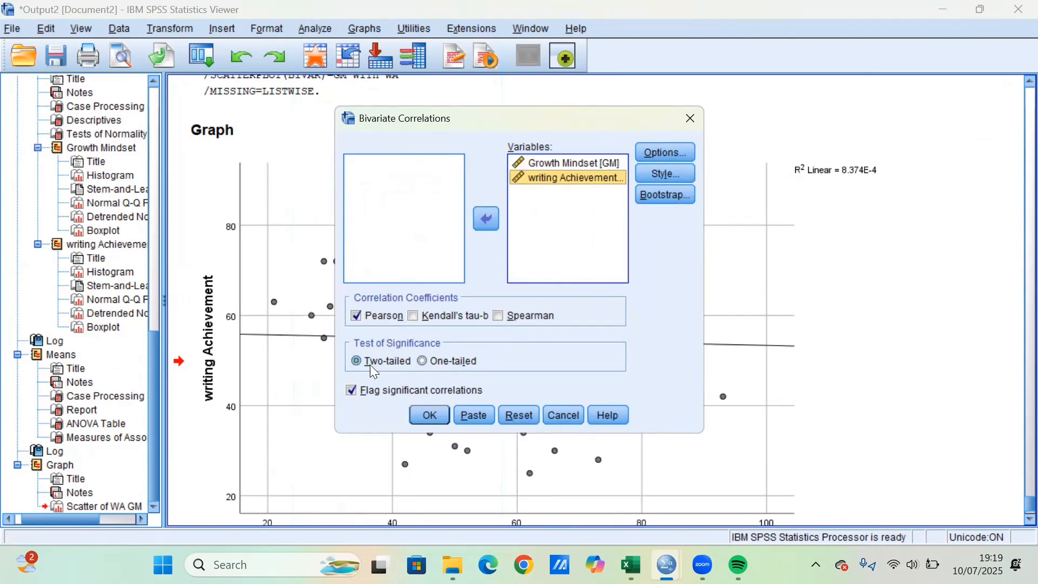
{"action": "left_click", "coordinate": [417, 412]}
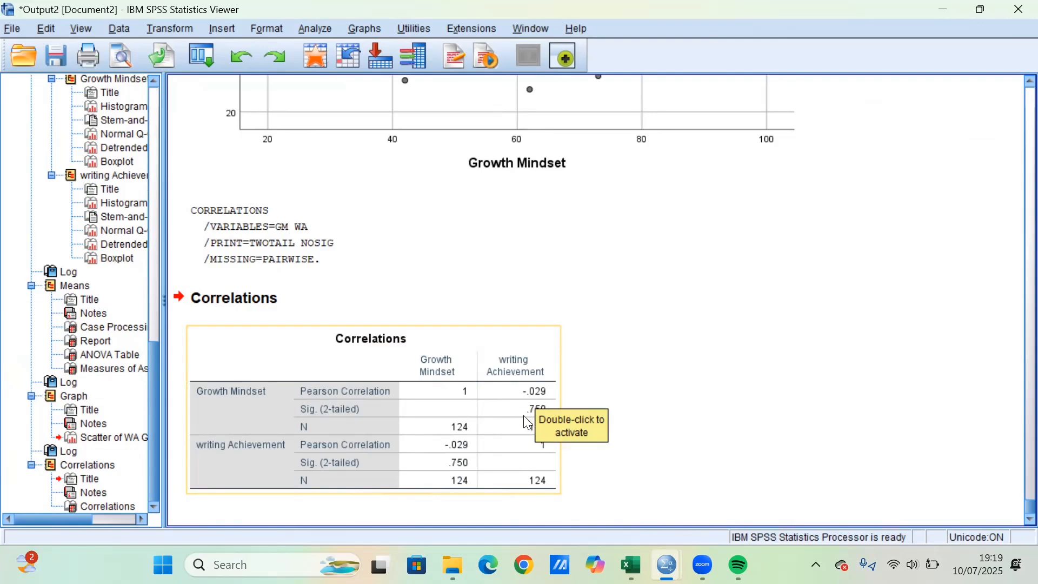
{"action": "left_click", "coordinate": [594, 398]}
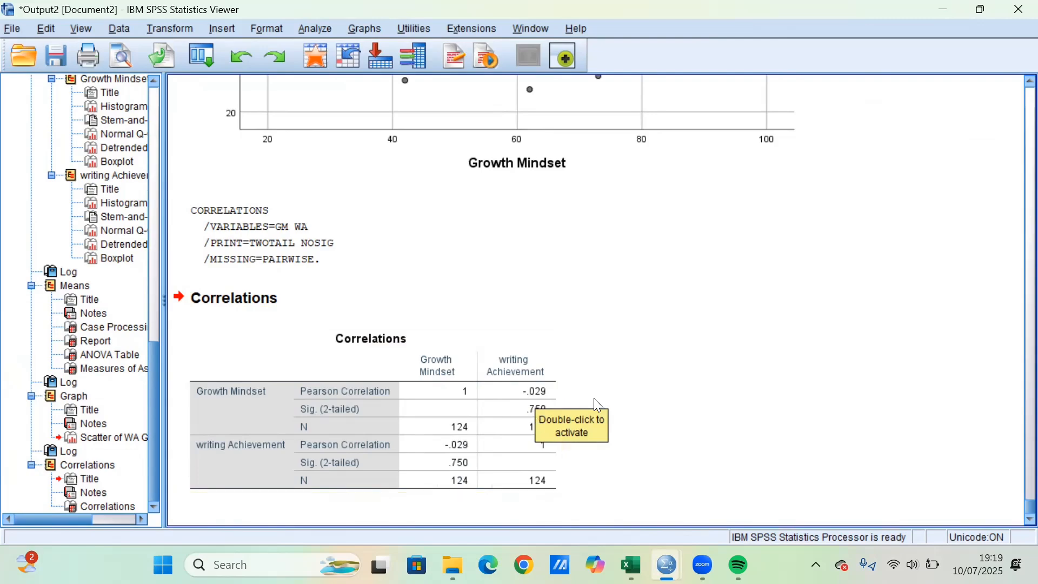